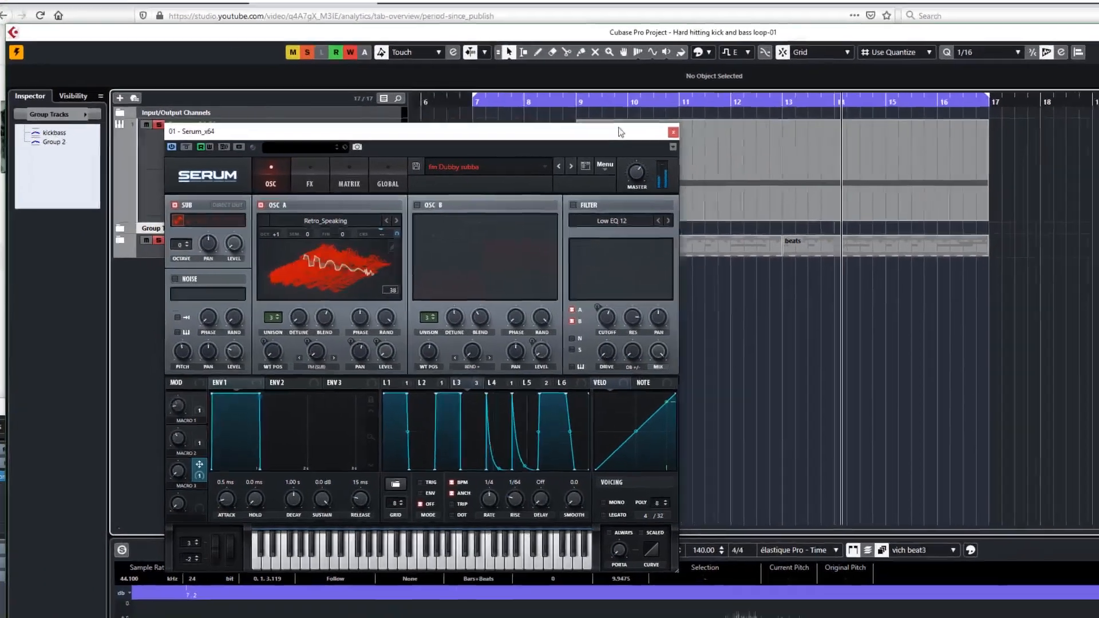
Step: Select the first Serum track and bring the blank Serum instance's window to the front
{"action": "left_click_drag", "start_coordinate": [532, 148], "coordinate": [797, 296]}
{"action": "left_click_drag", "start_coordinate": [786, 114], "coordinate": [799, 112]}
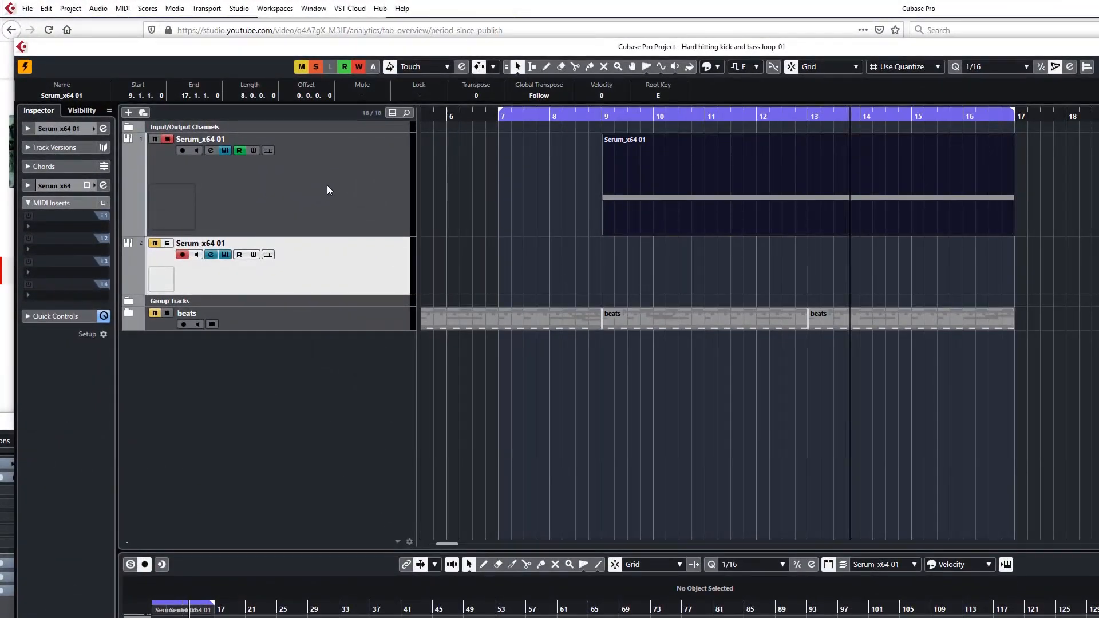
{"action": "left_click", "coordinate": [363, 184]}
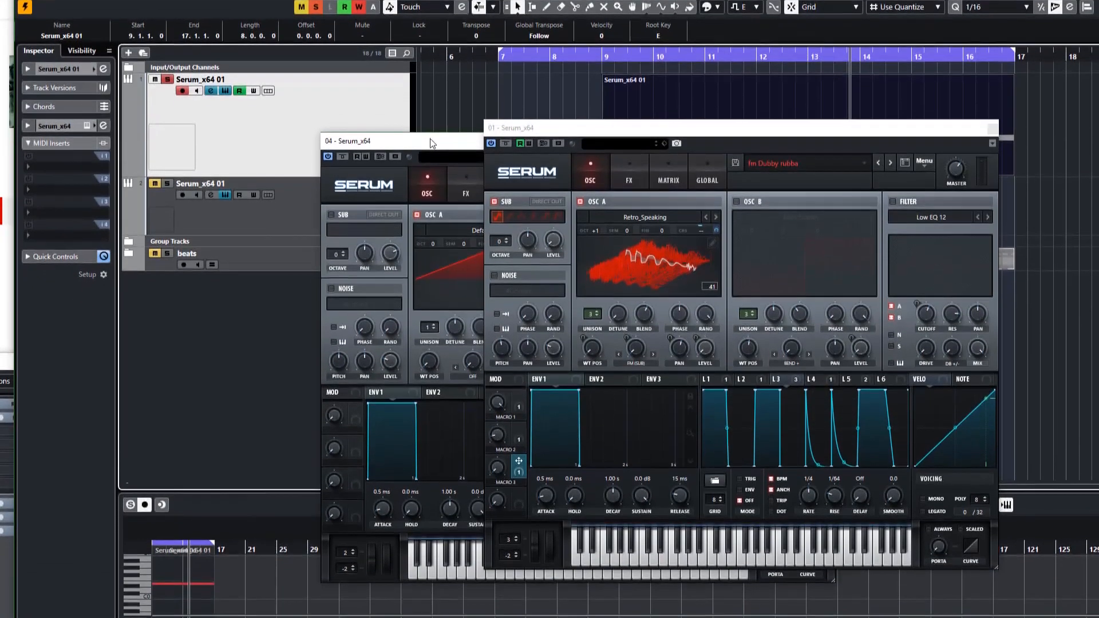
{"action": "left_click", "coordinate": [430, 141]}
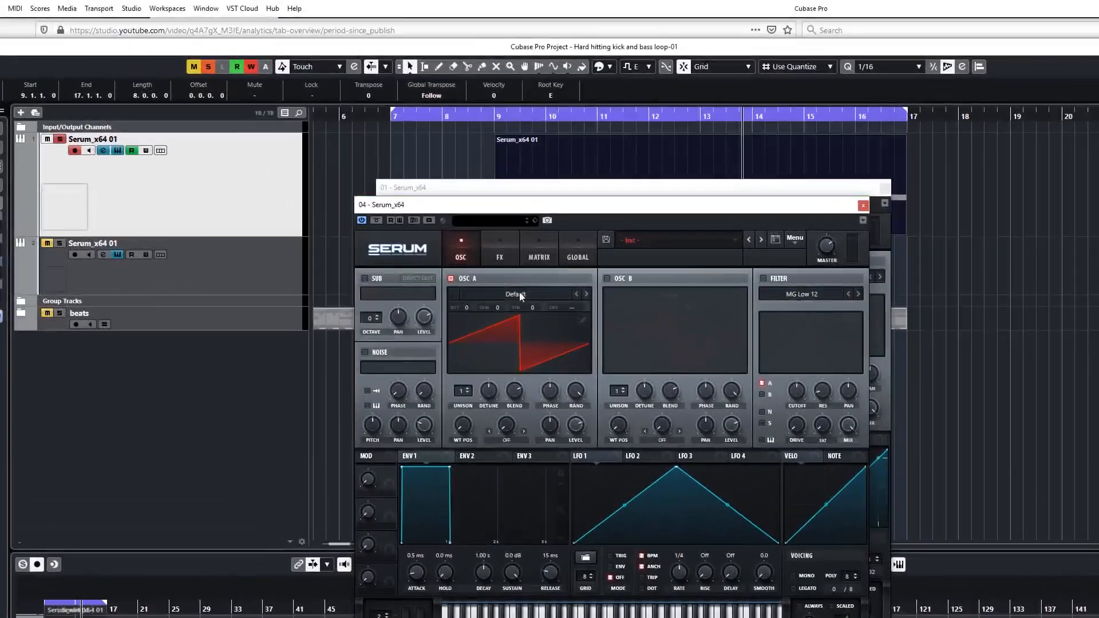
Step: Load the Retro_Speaking wavetable from the Vowel category into oscillator A
{"action": "left_click", "coordinate": [412, 173]}
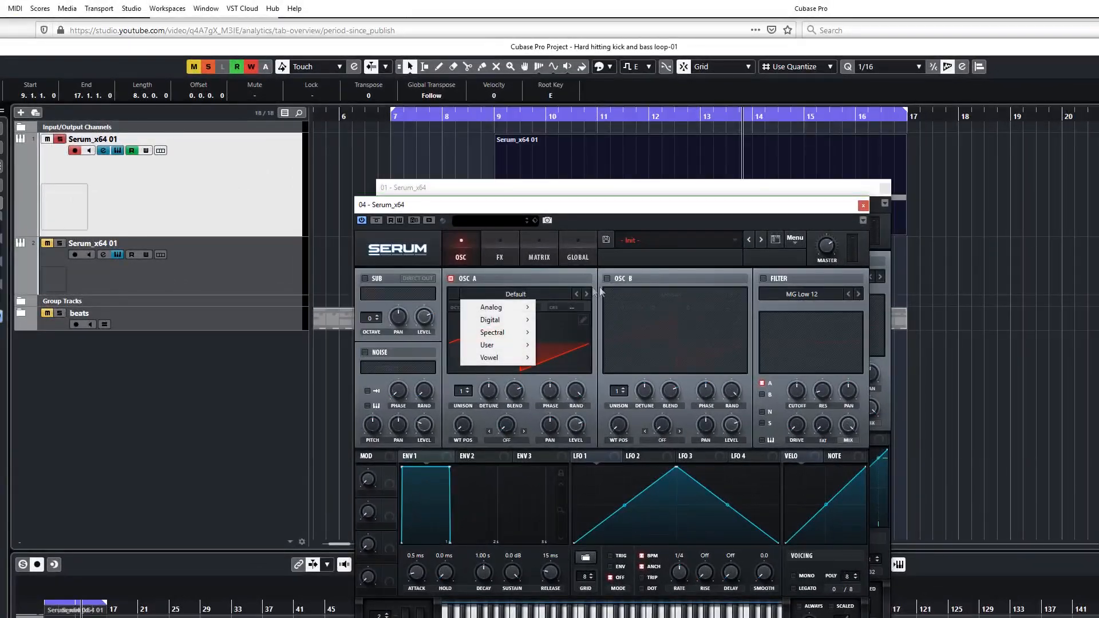
{"action": "mouse_move", "coordinate": [506, 360]}
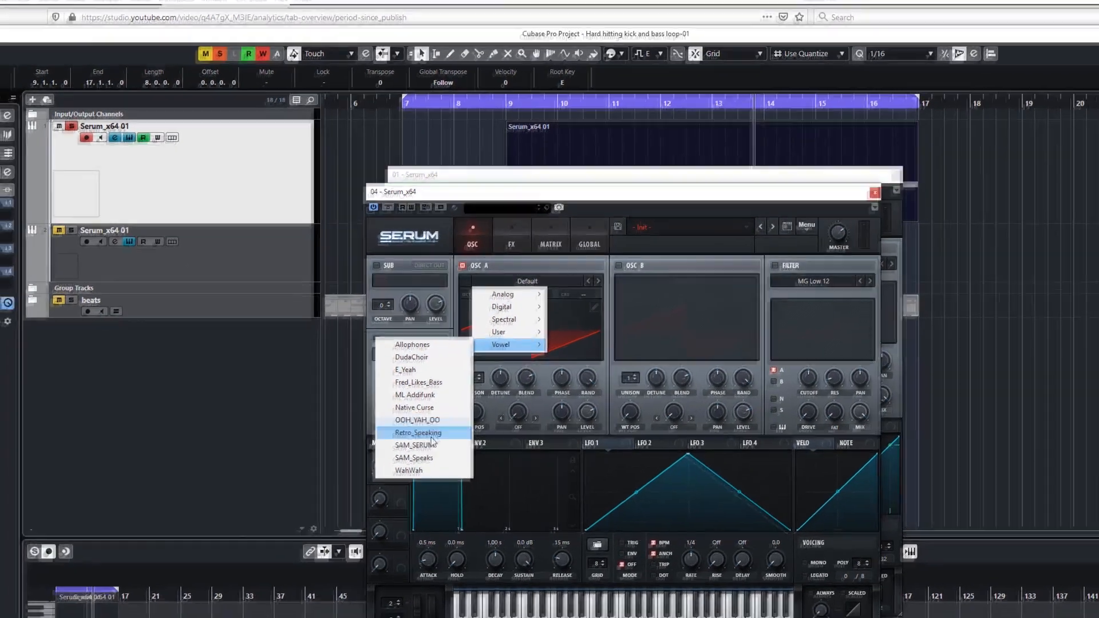
{"action": "left_click", "coordinate": [433, 437]}
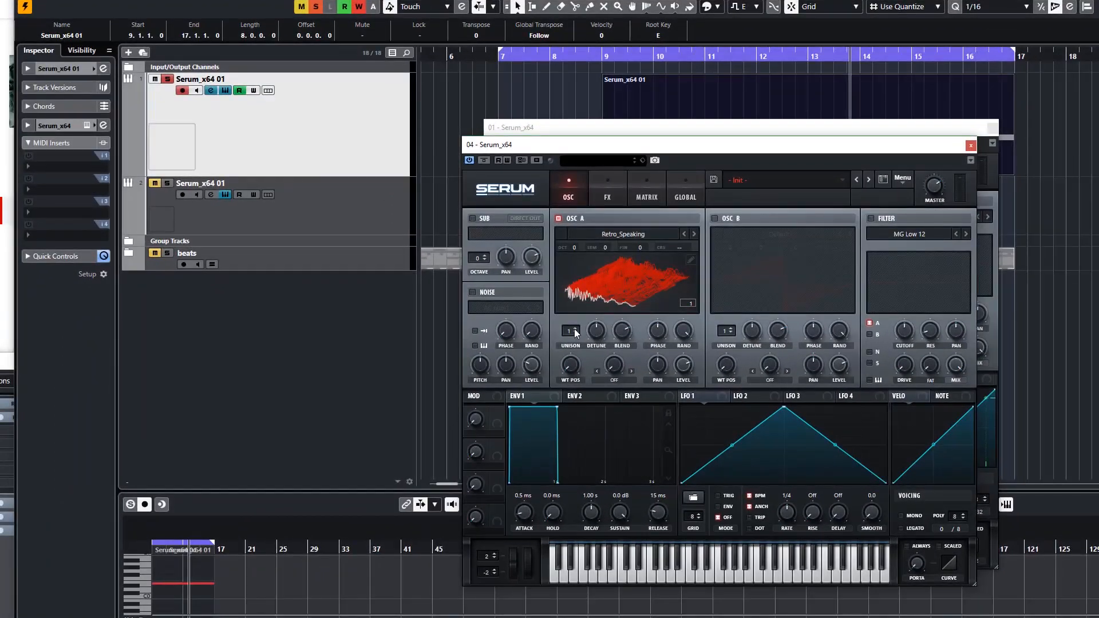
Step: For the second Serum track, set oscillator A's unison to 3 voices and lower its detune to about 0.04
{"action": "left_click", "coordinate": [468, 389]}
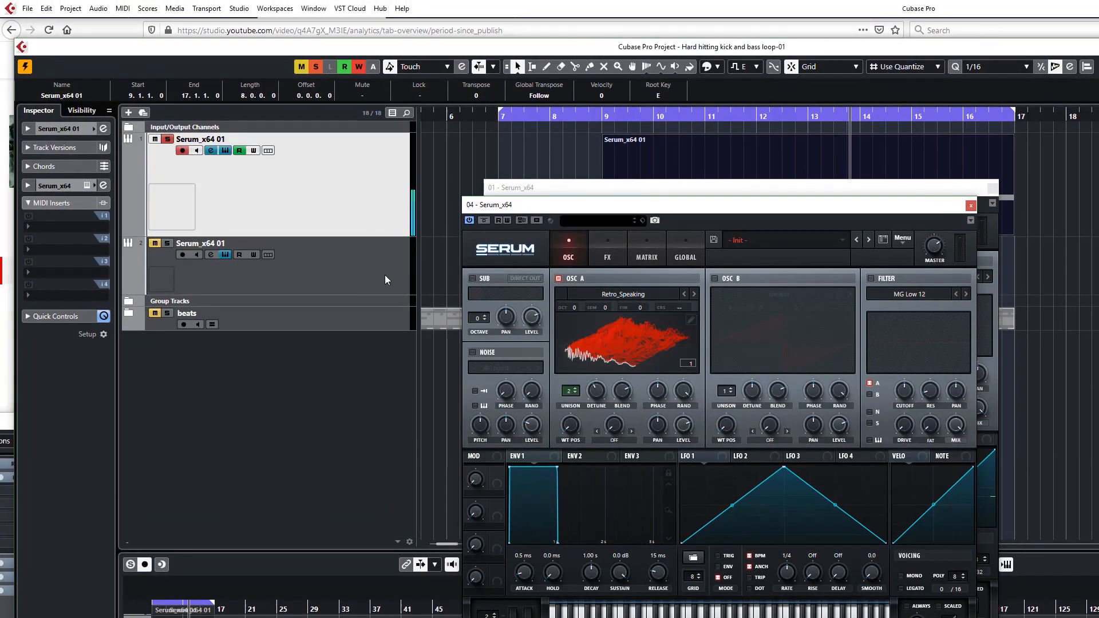
{"action": "left_click", "coordinate": [385, 280]}
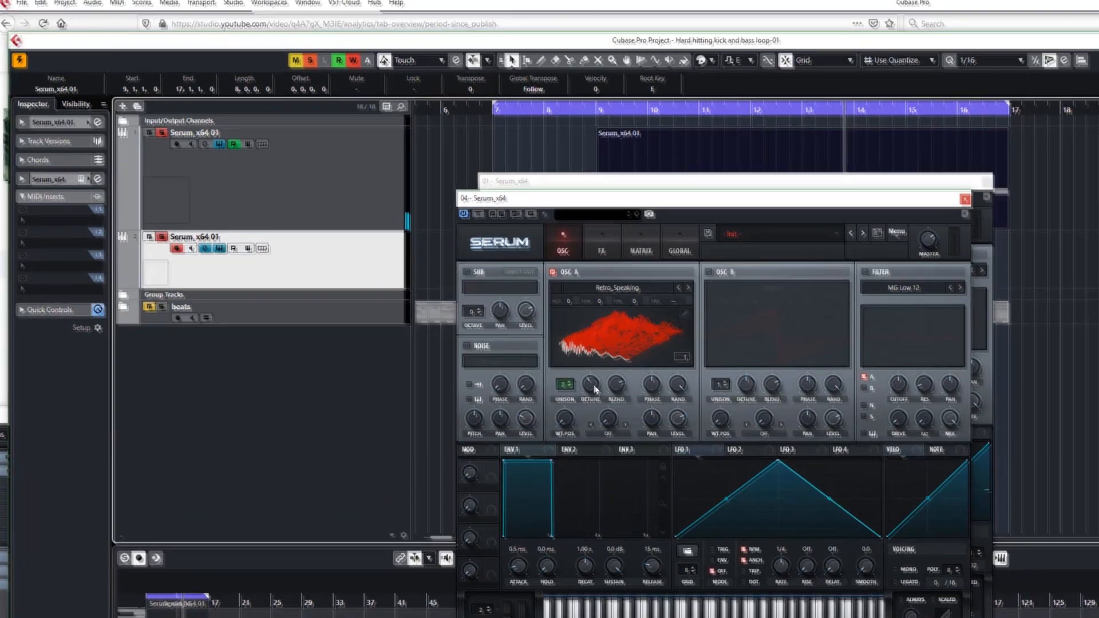
{"action": "left_click_drag", "start_coordinate": [594, 384], "coordinate": [590, 409]}
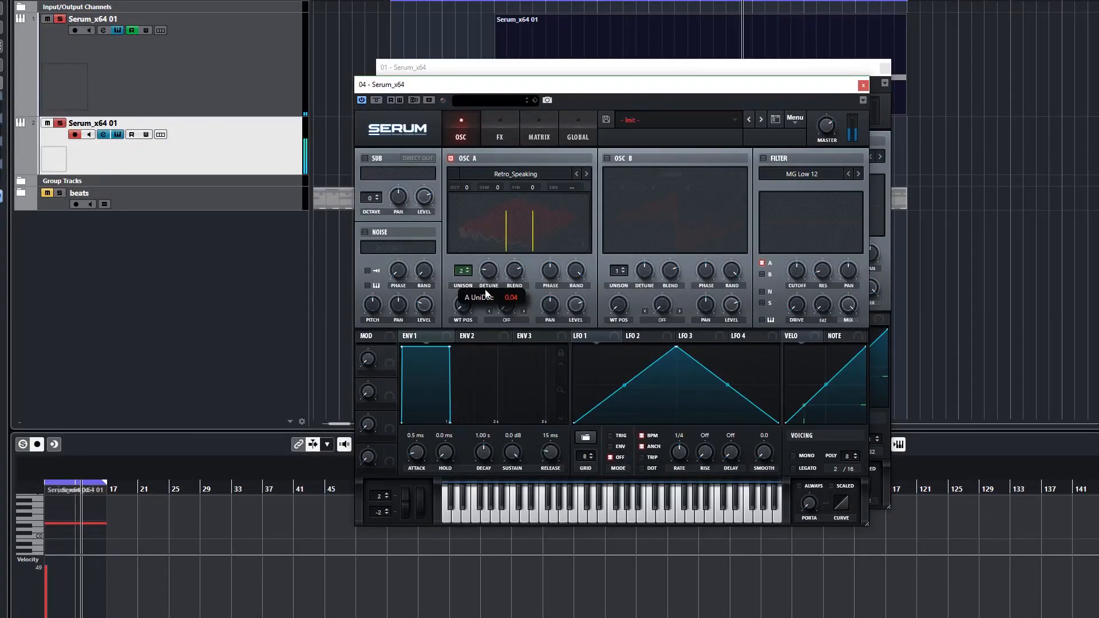
{"action": "left_click_drag", "start_coordinate": [486, 294], "coordinate": [487, 294]}
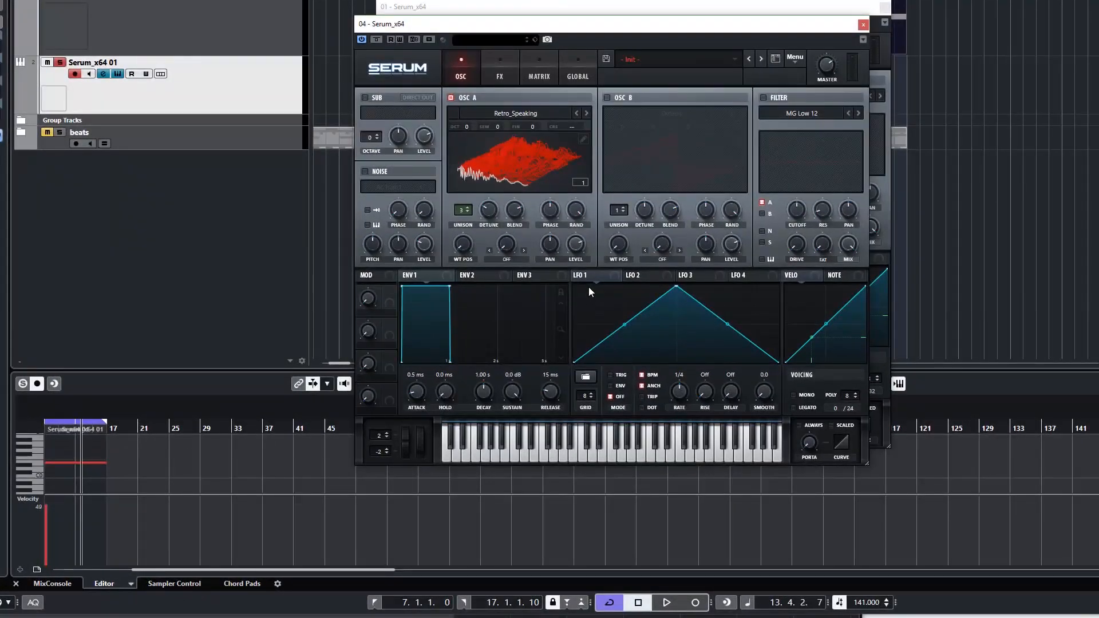
Step: Shape the first half of LFO 1 into two full-height square pulses, each one grid division wide
{"action": "left_click", "coordinate": [589, 286], "text": "shift"}
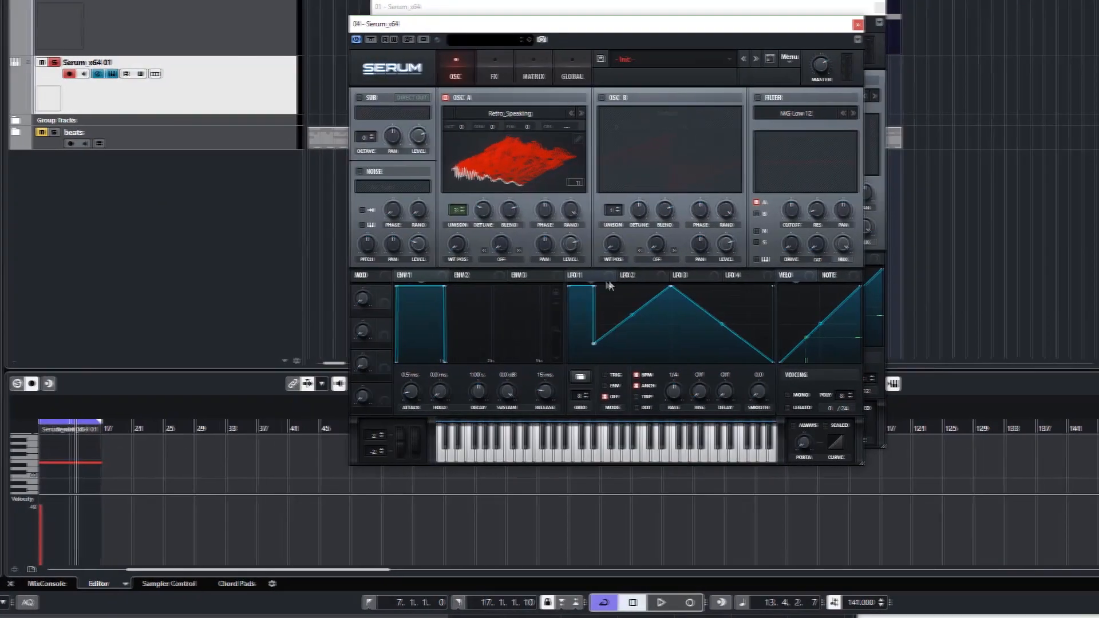
{"action": "left_click", "coordinate": [612, 361], "text": "shift"}
{"action": "left_click", "coordinate": [631, 291], "text": "shift"}
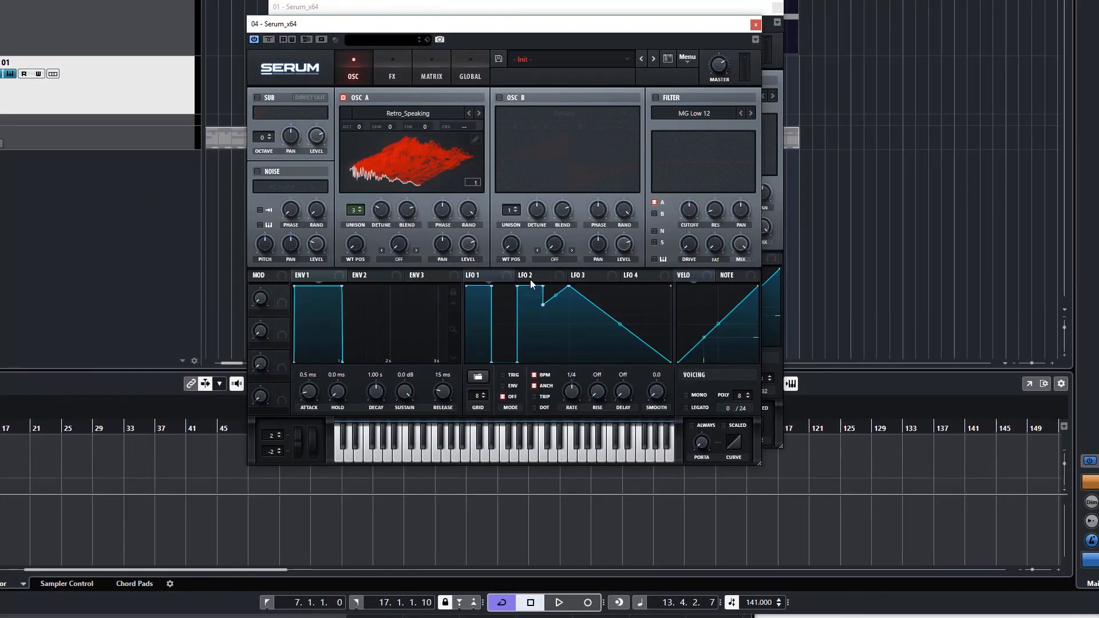
{"action": "left_click", "coordinate": [556, 351], "text": "shift"}
{"action": "left_click", "coordinate": [581, 279]}
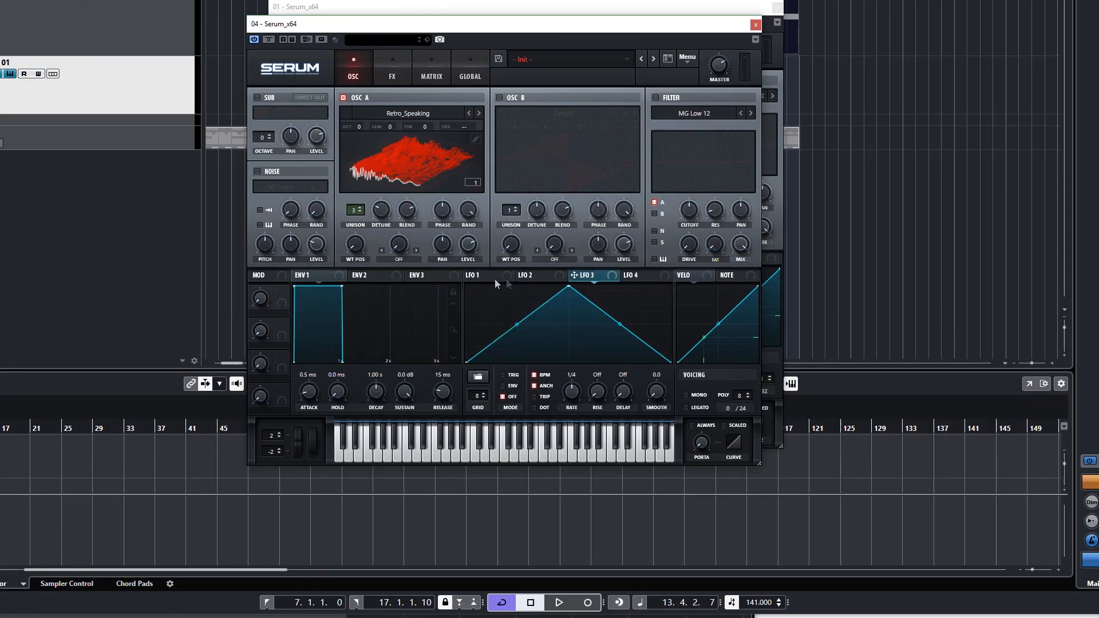
{"action": "left_click", "coordinate": [485, 279]}
{"action": "left_click", "coordinate": [579, 280]}
{"action": "left_click", "coordinate": [481, 279]}
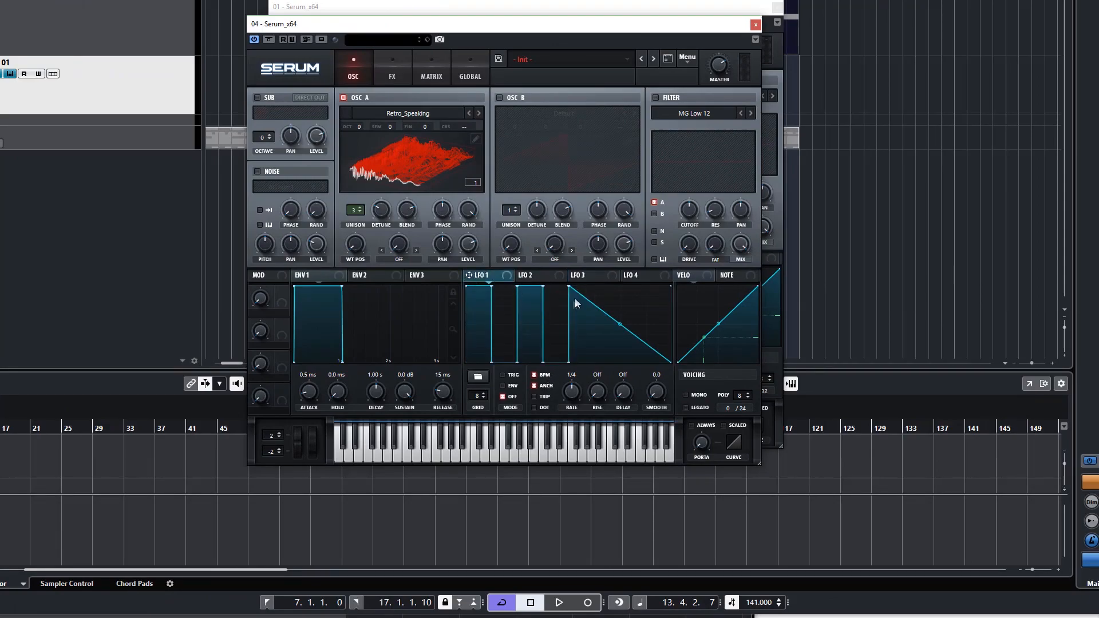
Step: Shape the second half of LFO 1 into two more full-height square pulses matching the first pair
{"action": "left_click_drag", "start_coordinate": [595, 305], "coordinate": [595, 412]}
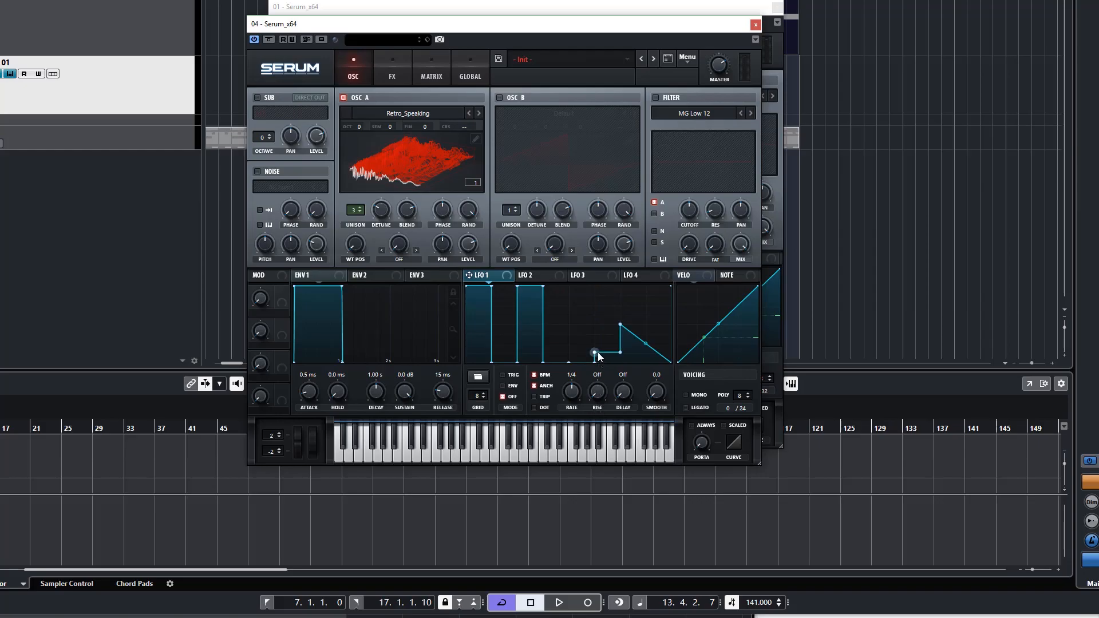
{"action": "left_click_drag", "start_coordinate": [594, 352], "coordinate": [584, 277]}
{"action": "mouse_move", "coordinate": [610, 321]}
{"action": "left_mouse_down"}
{"action": "mouse_move", "coordinate": [612, 369]}
{"action": "mouse_move", "coordinate": [634, 289]}
{"action": "left_mouse_up"}
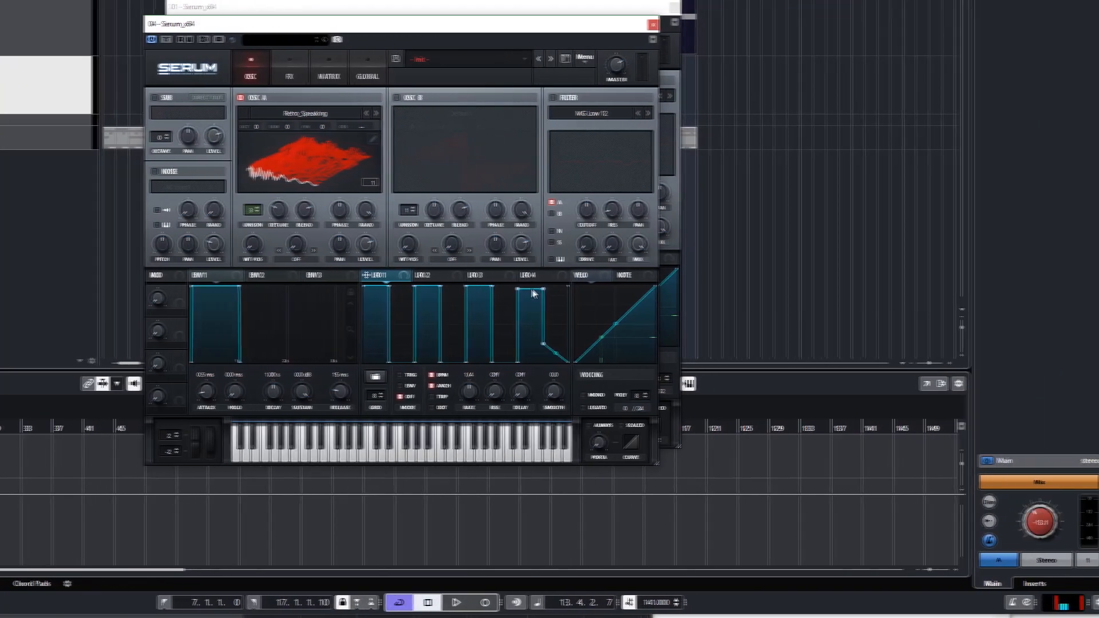
{"action": "left_click_drag", "start_coordinate": [531, 289], "coordinate": [532, 284]}
{"action": "left_click_drag", "start_coordinate": [560, 351], "coordinate": [556, 383]}
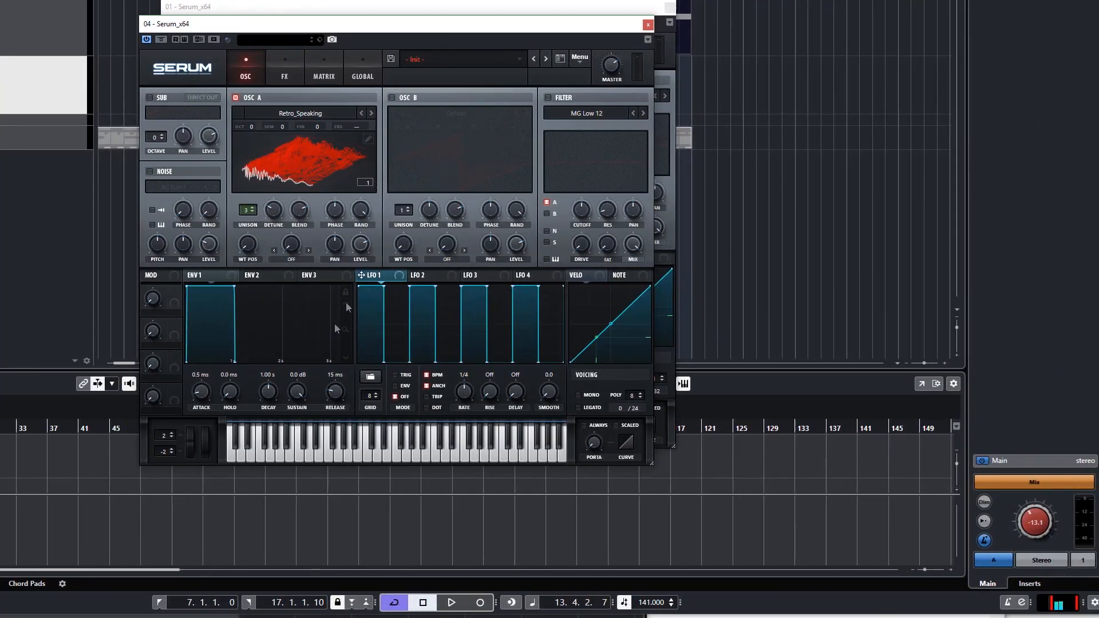
Step: Assign LFO 1 to oscillator A's level and Chaos 1 as the modulation source of its wavetable position
{"action": "left_click_drag", "start_coordinate": [383, 275], "coordinate": [363, 244]}
{"action": "left_click_drag", "start_coordinate": [578, 305], "coordinate": [575, 302]}
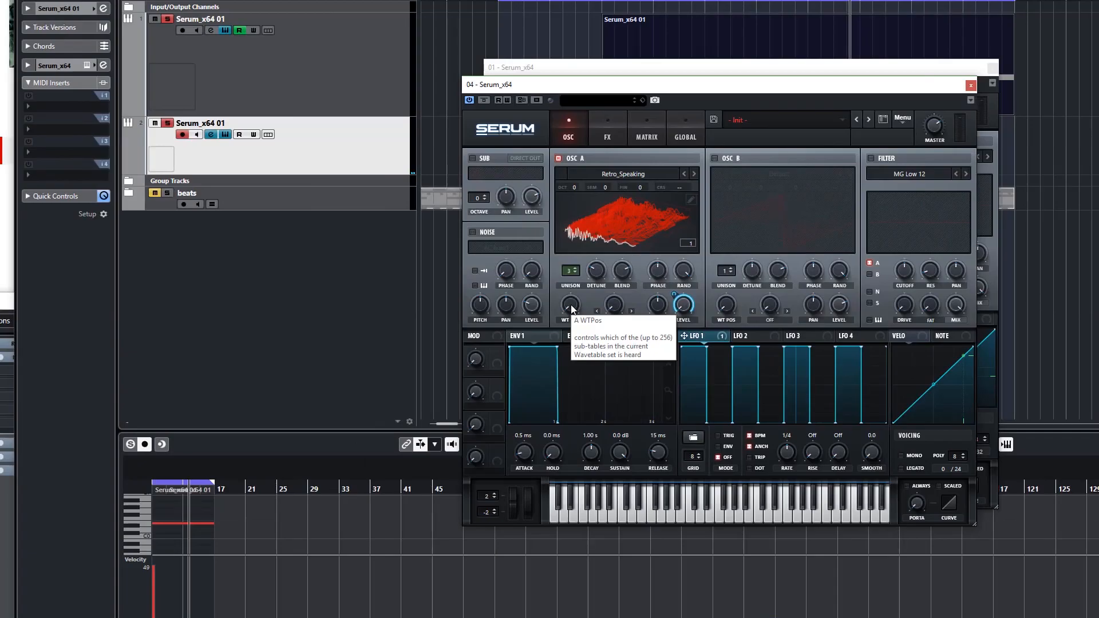
{"action": "right_click", "coordinate": [465, 308]}
{"action": "mouse_move", "coordinate": [660, 383]}
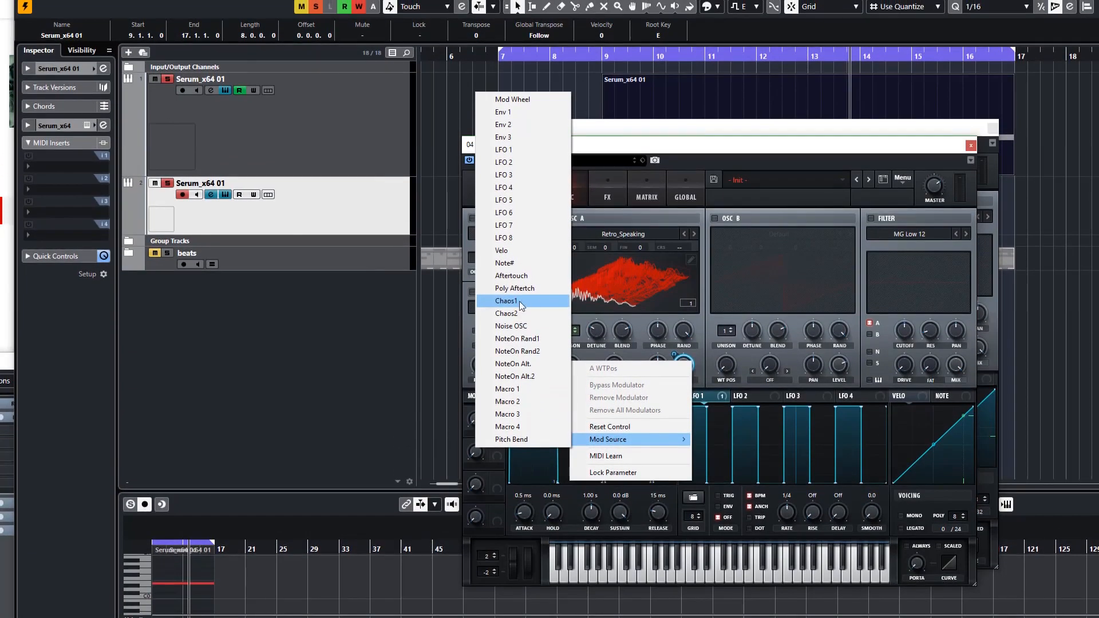
{"action": "left_click", "coordinate": [506, 241]}
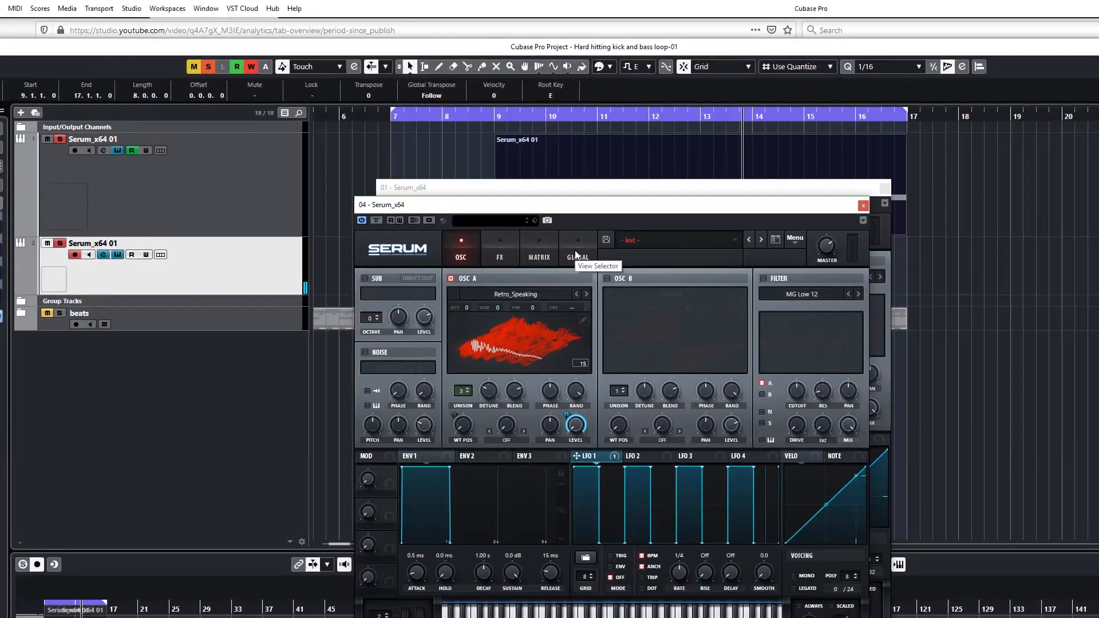
Step: Enable BPM sync and S&H for Chaos 1 in the global settings and adjust its rate
{"action": "left_click", "coordinate": [685, 196]}
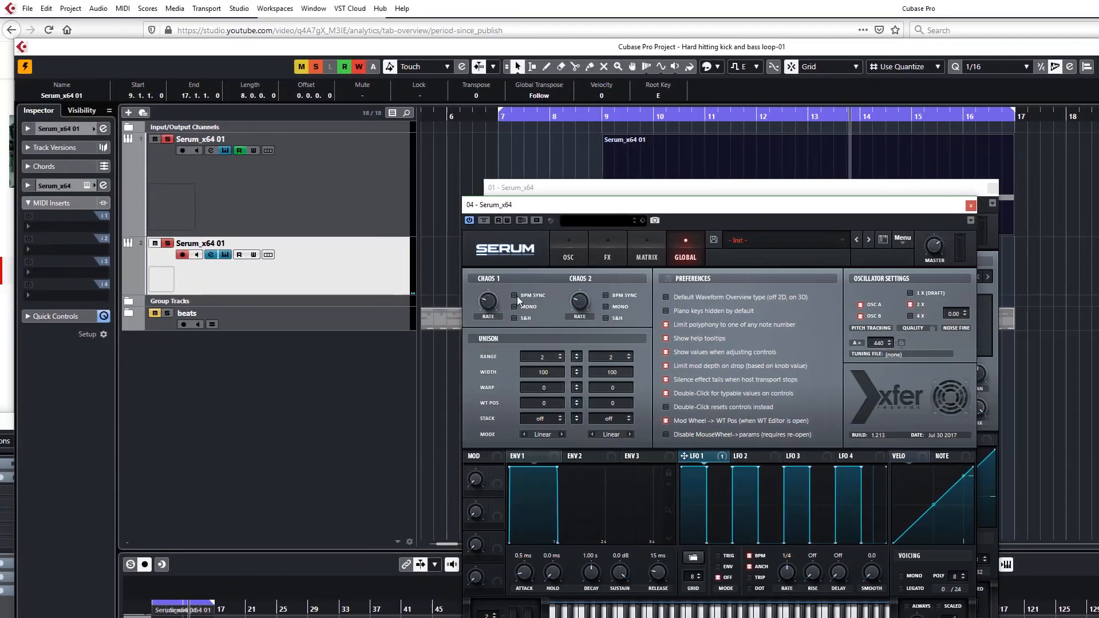
{"action": "left_click", "coordinate": [515, 296]}
{"action": "left_click", "coordinate": [515, 318]}
{"action": "left_click_drag", "start_coordinate": [490, 305], "coordinate": [499, 280]}
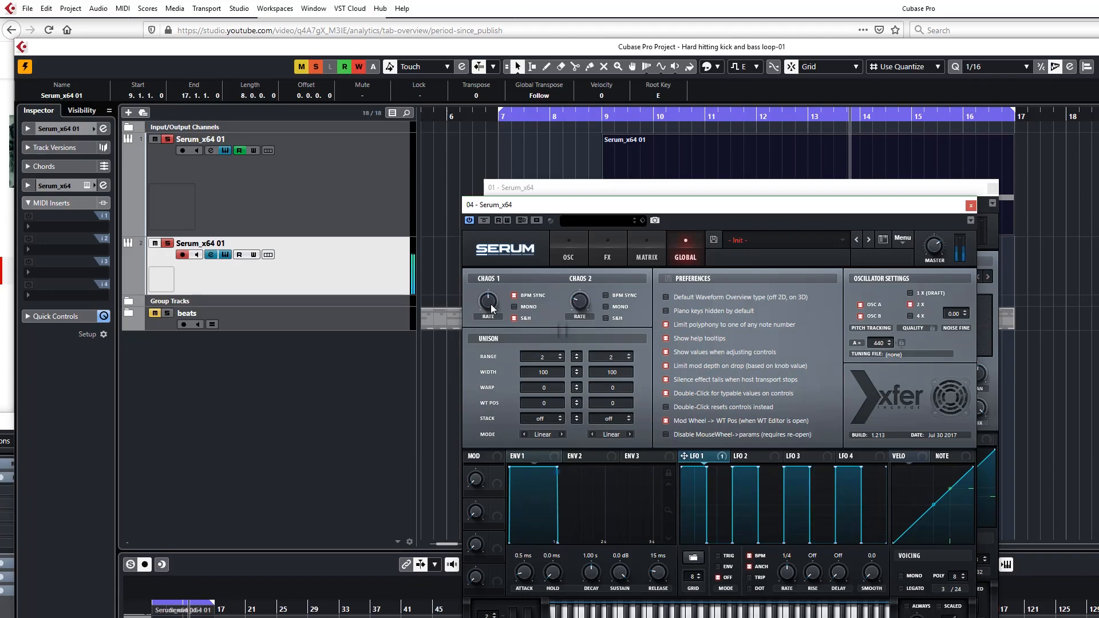
{"action": "left_click_drag", "start_coordinate": [492, 304], "coordinate": [494, 295]}
Step: Return to the oscillator view and assign Macro 1 to oscillator A's level
{"action": "left_click", "coordinate": [611, 253]}
{"action": "left_click", "coordinate": [569, 255]}
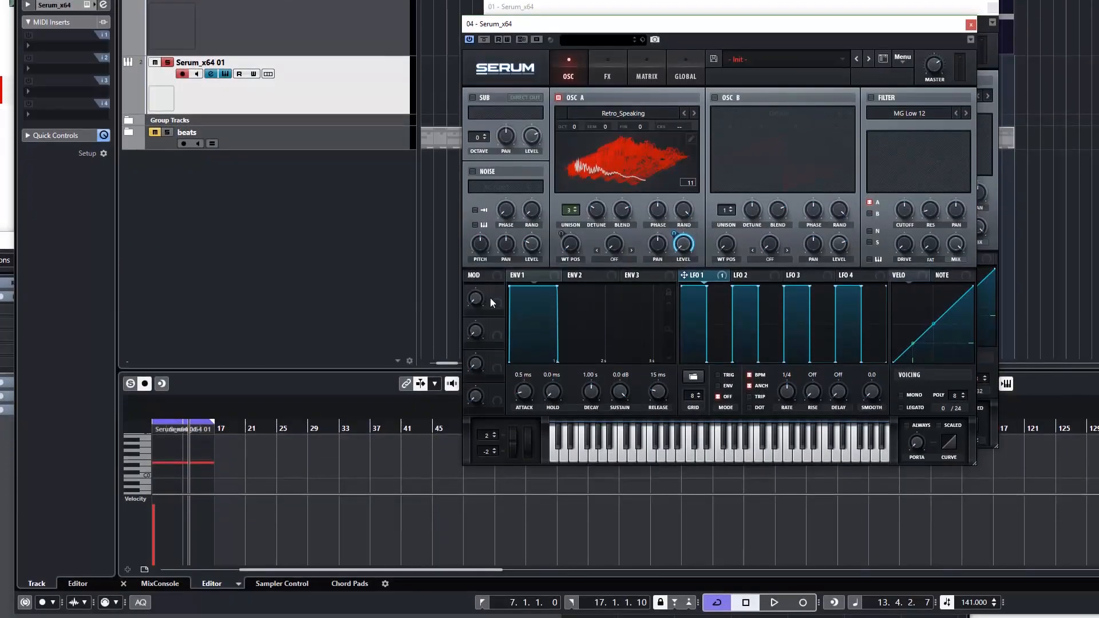
{"action": "left_click_drag", "start_coordinate": [567, 290], "coordinate": [683, 244]}
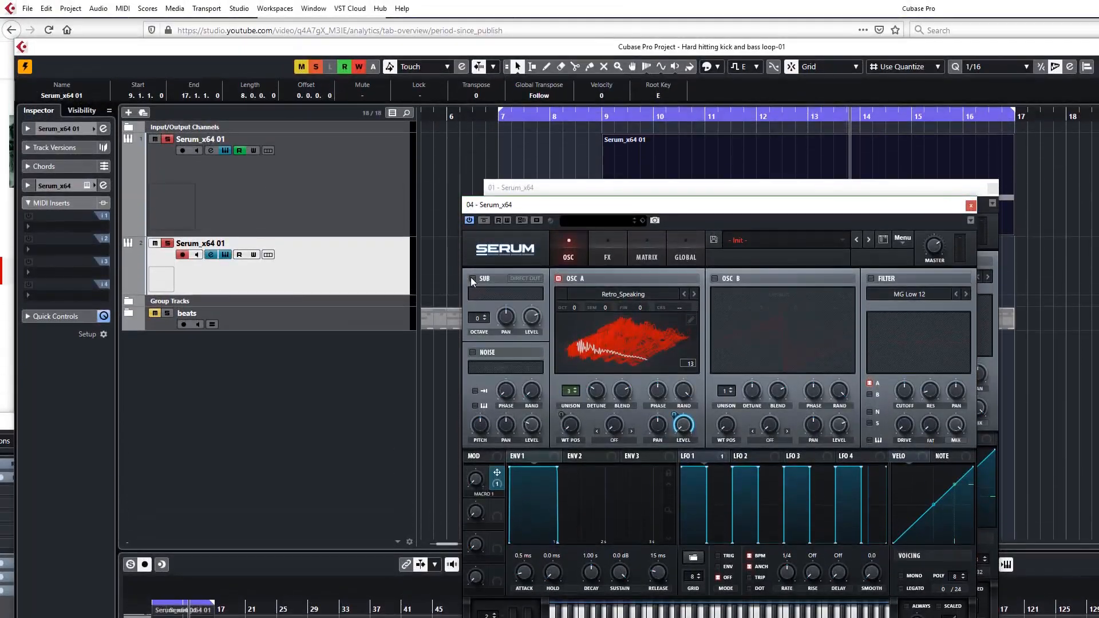
Step: Turn on the sub oscillator with its level turned down and set oscillator A's warp mode to FM Sub Osc
{"action": "left_click", "coordinate": [472, 279]}
{"action": "left_click_drag", "start_coordinate": [527, 317], "coordinate": [516, 504]}
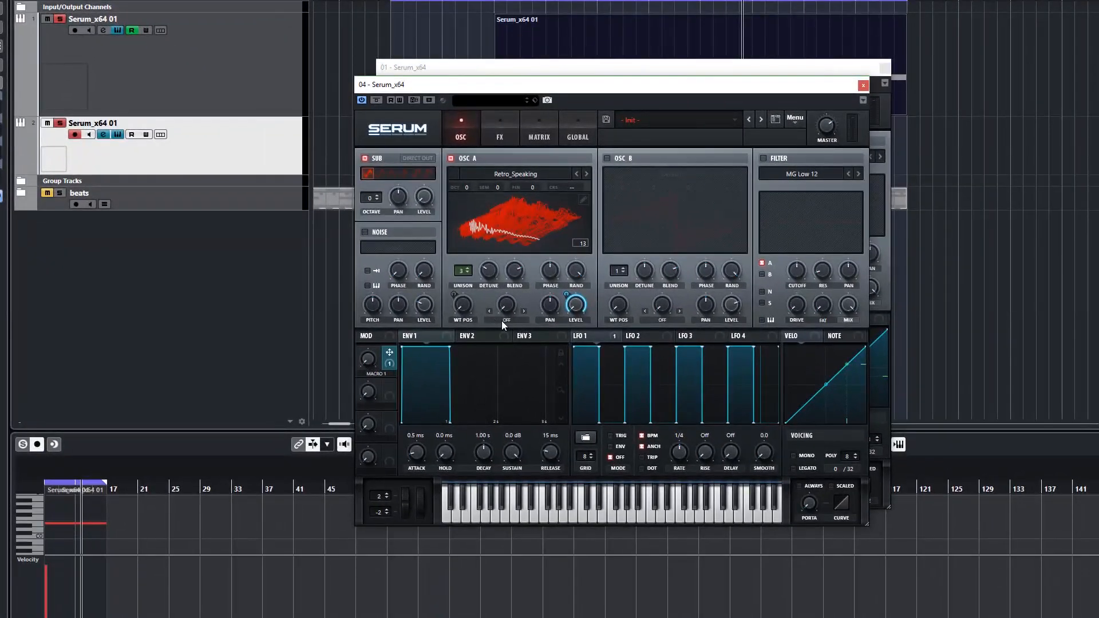
{"action": "left_click", "coordinate": [630, 441]}
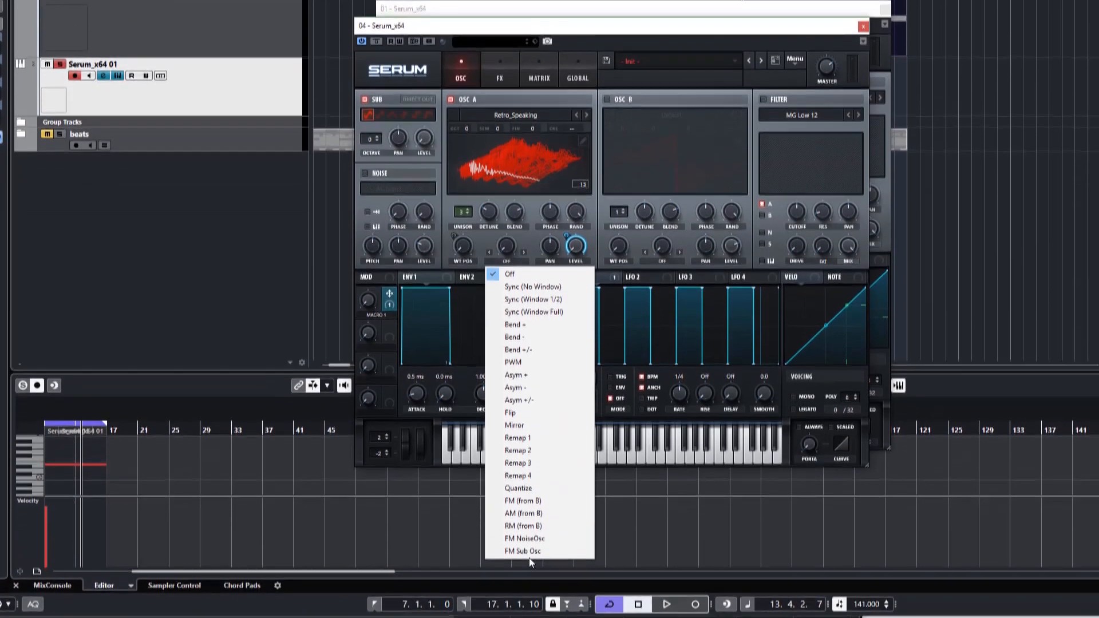
{"action": "left_click", "coordinate": [524, 550]}
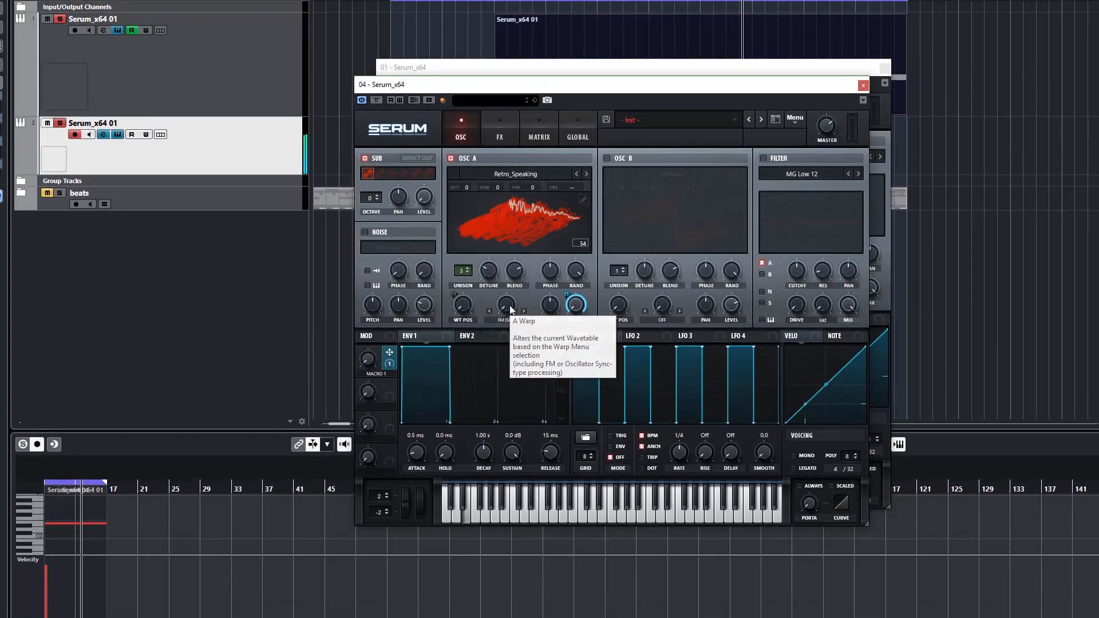
Step: Set the sub oscillator's octave to -1 and audition oscillator A's FM warp amount, turning it back down
{"action": "mouse_move", "coordinate": [511, 310]}
{"action": "left_mouse_down"}
{"action": "mouse_move", "coordinate": [510, 227]}
{"action": "mouse_move", "coordinate": [493, 298]}
{"action": "left_mouse_up"}
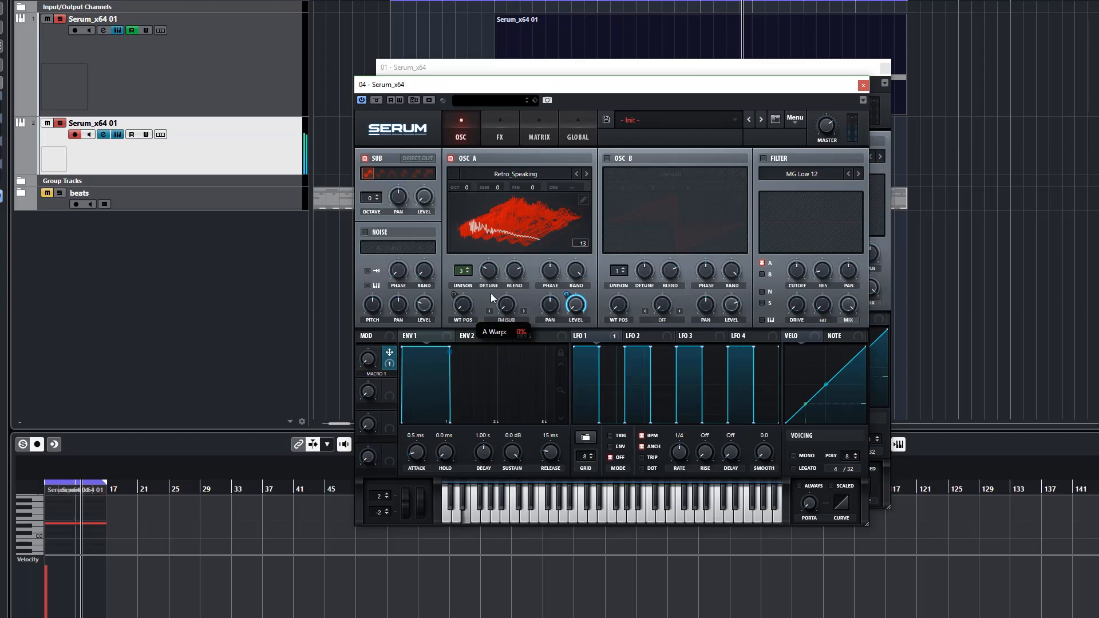
{"action": "left_click", "coordinate": [378, 200]}
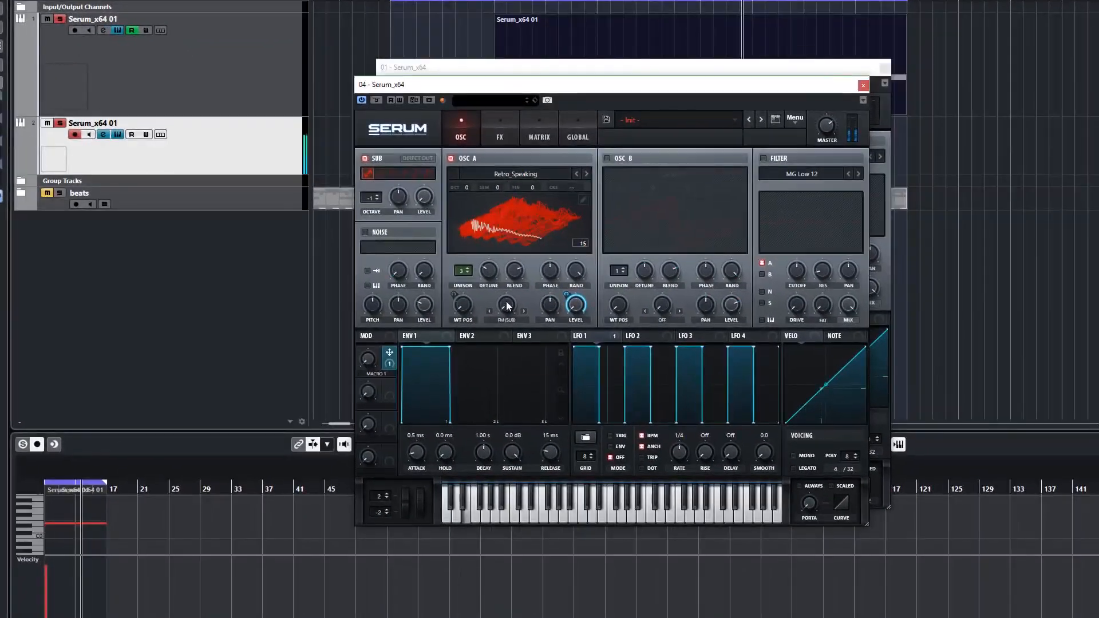
{"action": "left_click_drag", "start_coordinate": [507, 306], "coordinate": [505, 277]}
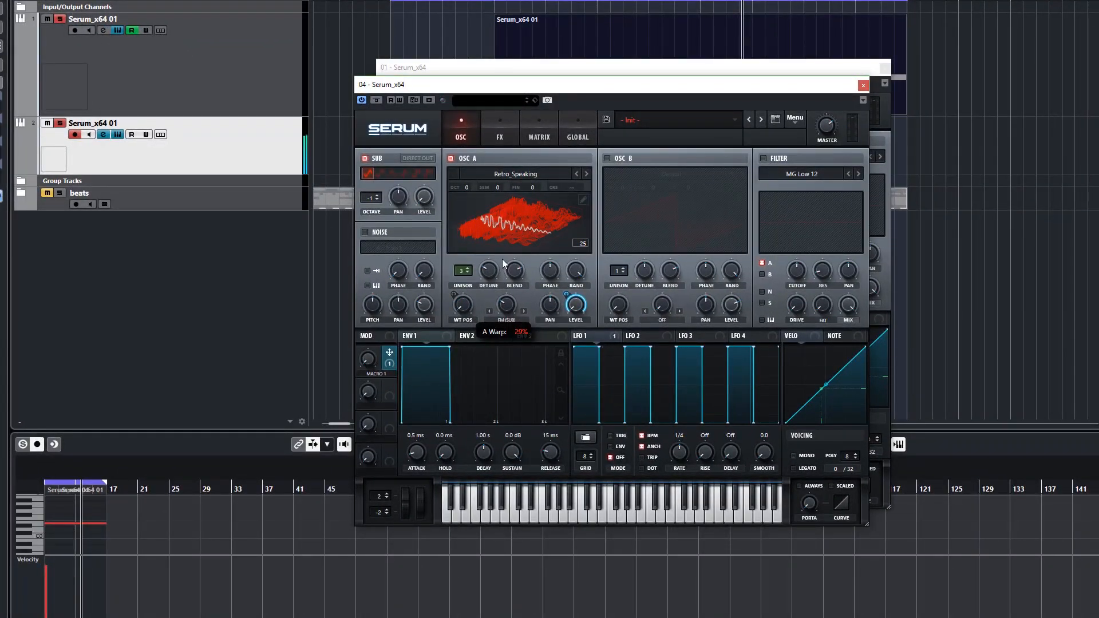
{"action": "left_click_drag", "start_coordinate": [504, 279], "coordinate": [503, 187]}
{"action": "left_click_drag", "start_coordinate": [495, 207], "coordinate": [483, 327]}
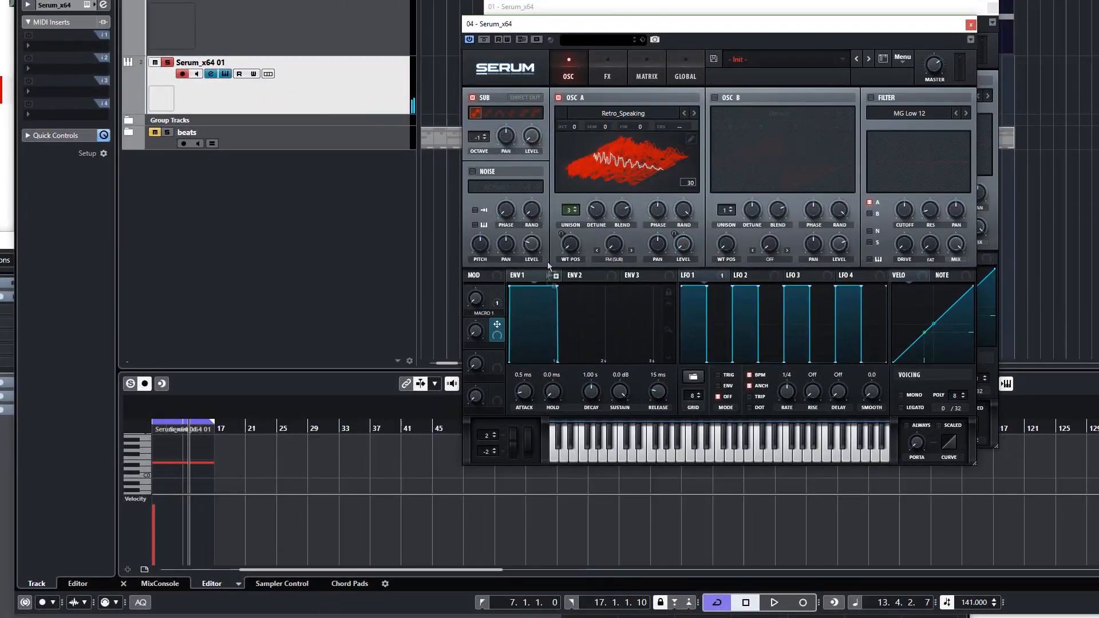
Step: Assign Macro 2 to oscillator A's FM warp with a reduced modulation depth and try out the macro's range
{"action": "left_click_drag", "start_coordinate": [613, 248], "coordinate": [614, 247]}
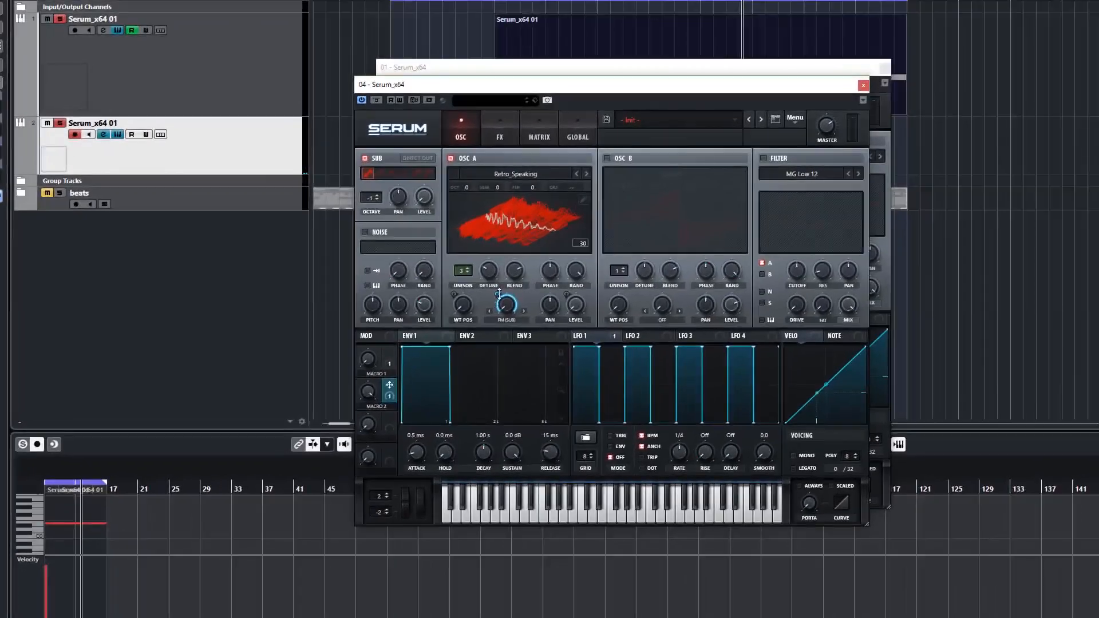
{"action": "left_click_drag", "start_coordinate": [499, 294], "coordinate": [498, 339]}
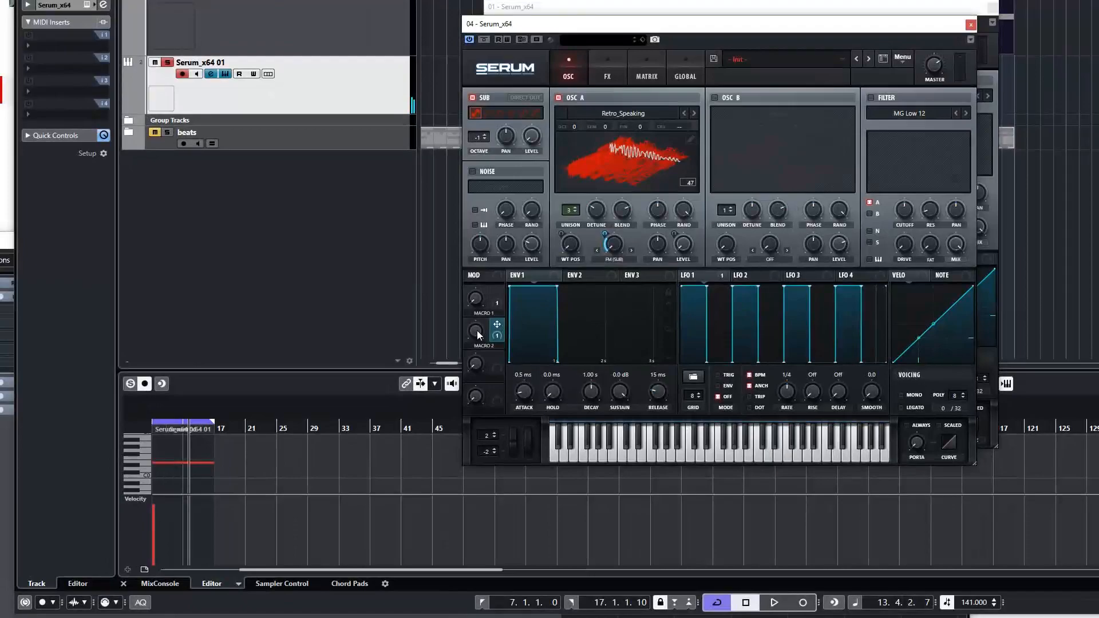
{"action": "mouse_move", "coordinate": [479, 337]}
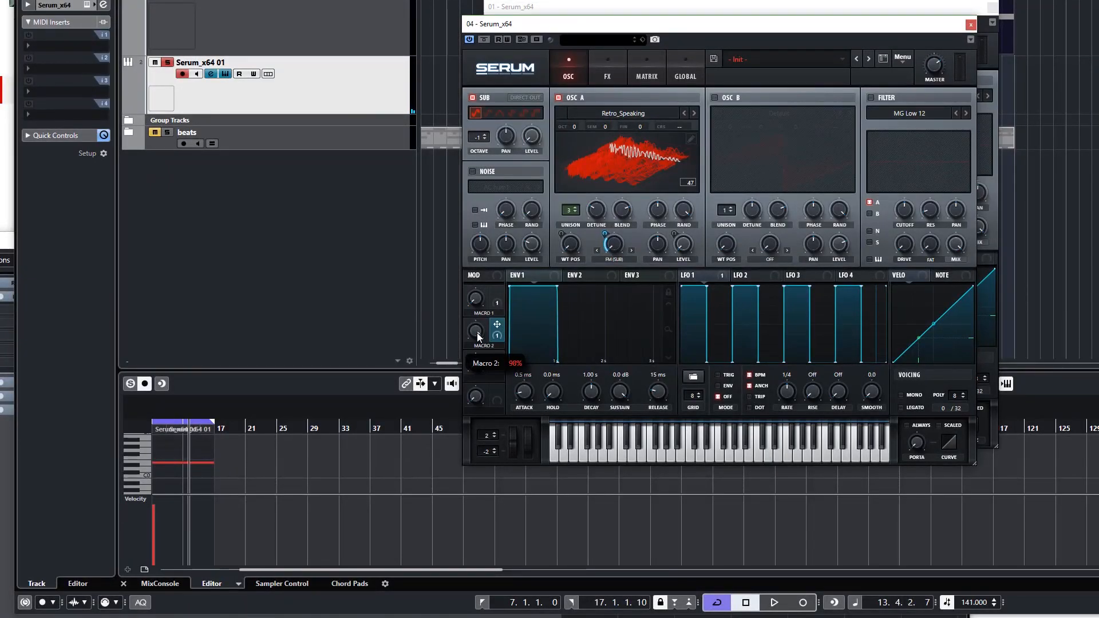
{"action": "left_click_drag", "start_coordinate": [479, 339], "coordinate": [443, 364]}
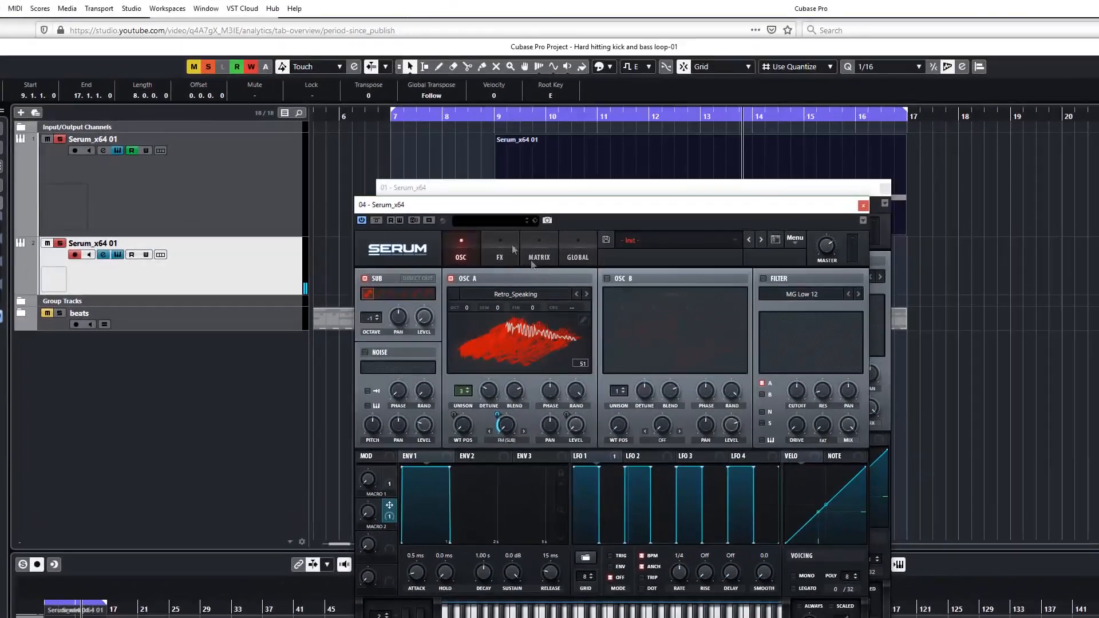
Step: Open the effects rack and turn on the Hyper/Dimension effect
{"action": "left_click", "coordinate": [512, 249]}
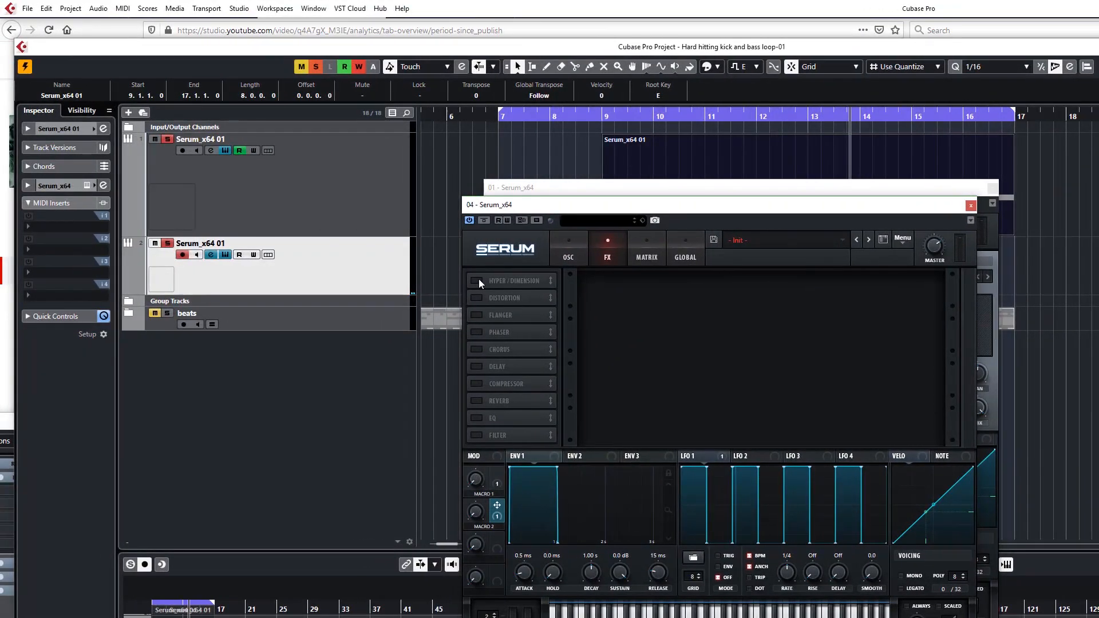
{"action": "left_click", "coordinate": [370, 281]}
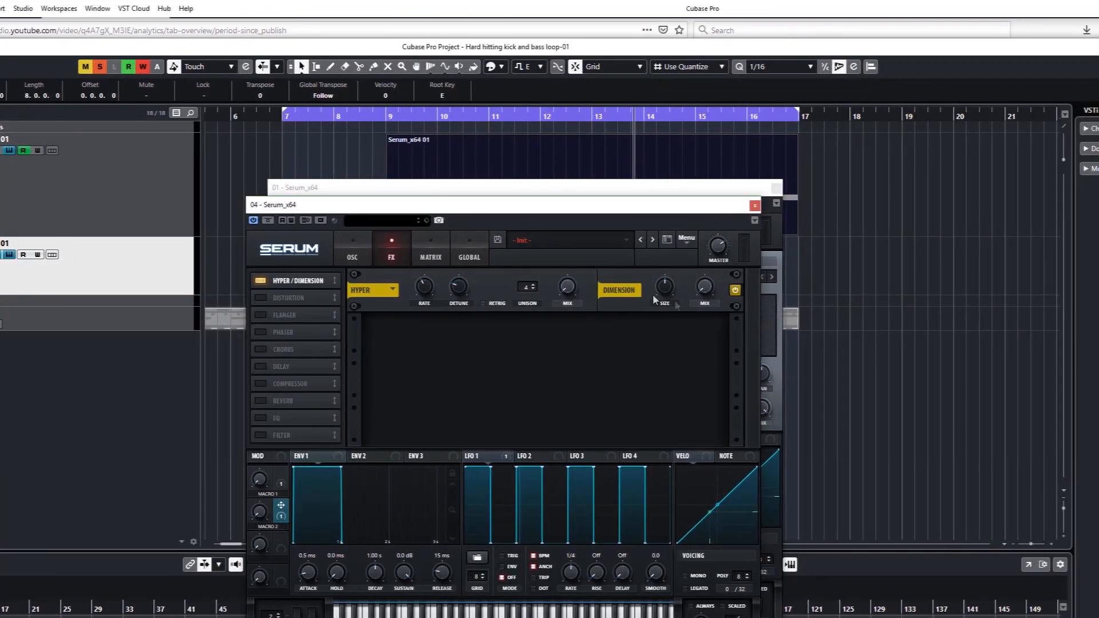
{"action": "mouse_move", "coordinate": [709, 286]}
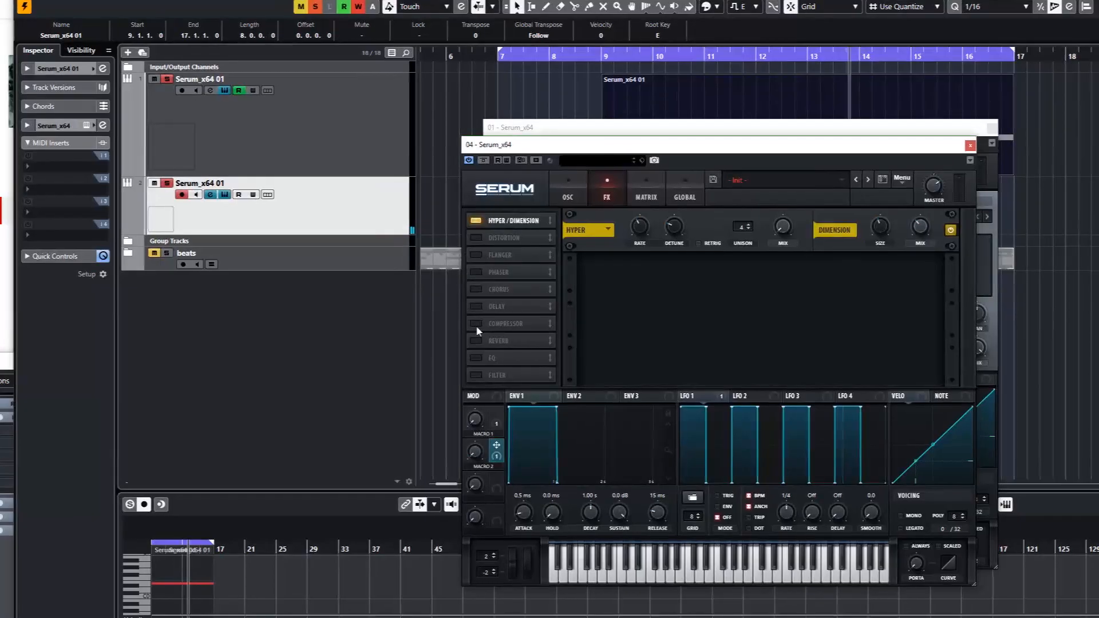
Step: Turn on the compressor in multiband mode, adjust its gain, and try out Macro 1 and Macro 2
{"action": "left_click", "coordinate": [477, 325]}
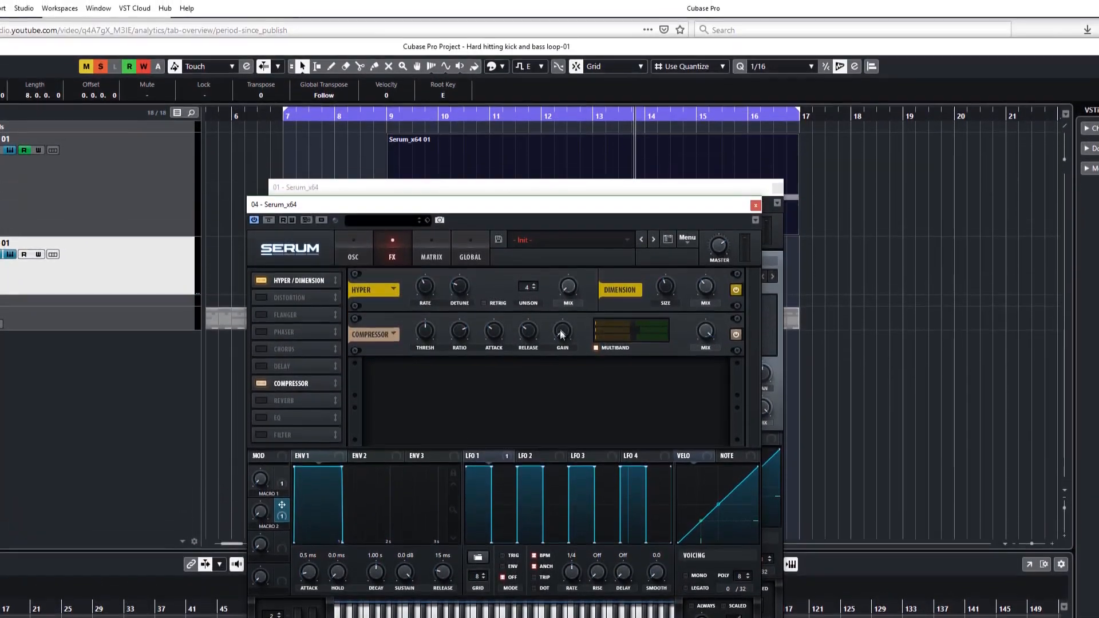
{"action": "left_click_drag", "start_coordinate": [560, 332], "coordinate": [555, 303]}
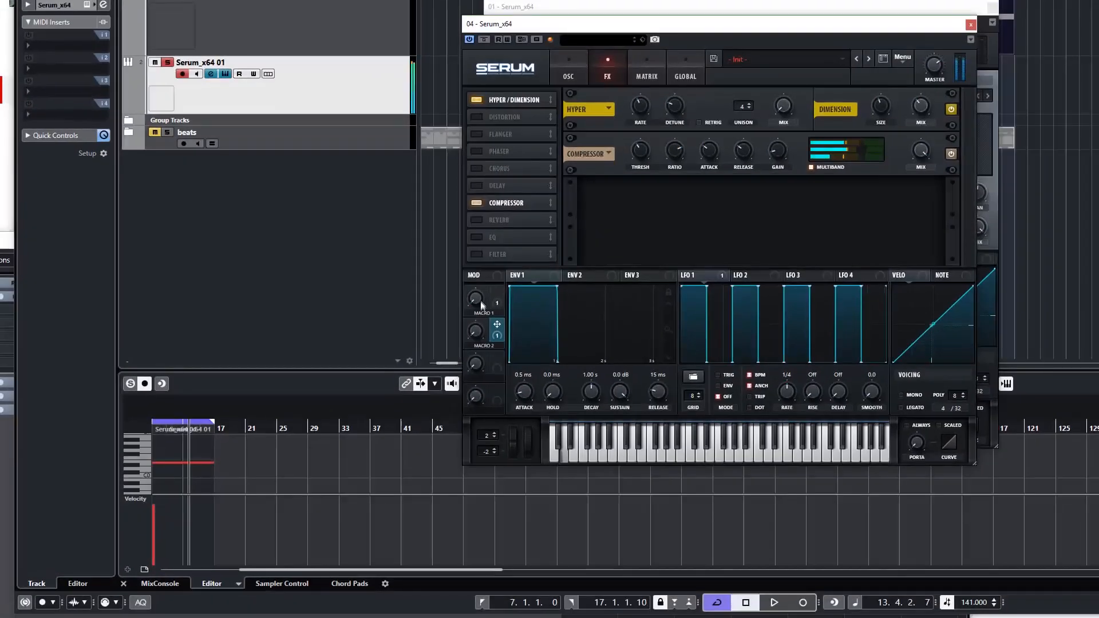
{"action": "mouse_move", "coordinate": [477, 268]}
{"action": "left_mouse_down"}
{"action": "mouse_move", "coordinate": [482, 211]}
{"action": "mouse_move", "coordinate": [477, 272]}
{"action": "left_mouse_up"}
{"action": "left_click_drag", "start_coordinate": [477, 328], "coordinate": [475, 223]}
Step: Place the delay after the compressor and turn it on in ping-pong mode with 1/8 times and a dotted right channel
{"action": "left_click_drag", "start_coordinate": [472, 280], "coordinate": [512, 326]}
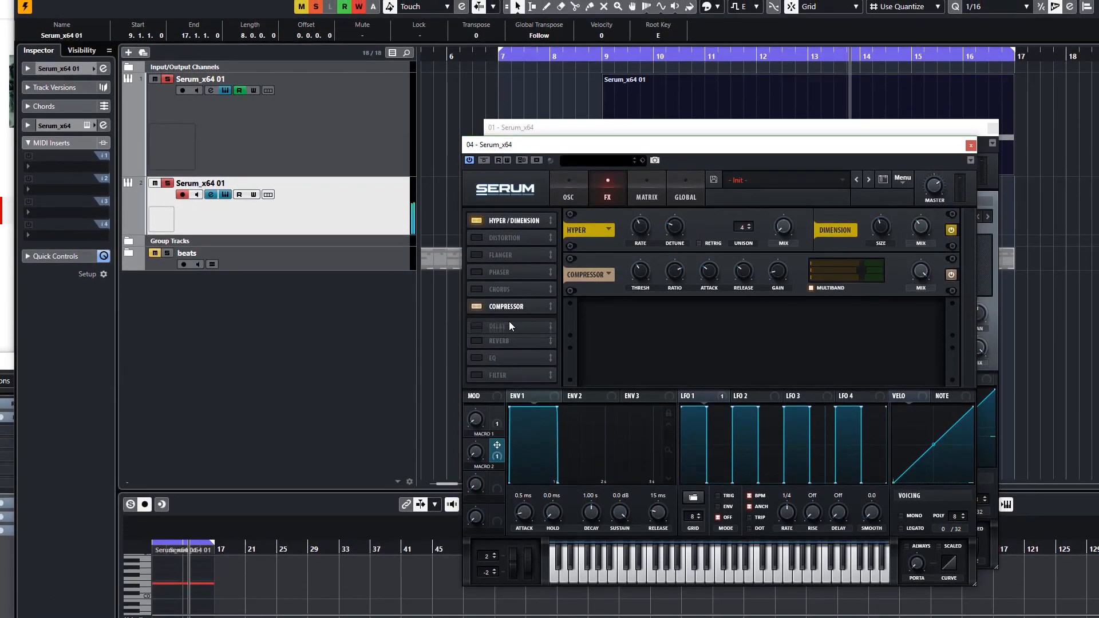
{"action": "left_click", "coordinate": [479, 324]}
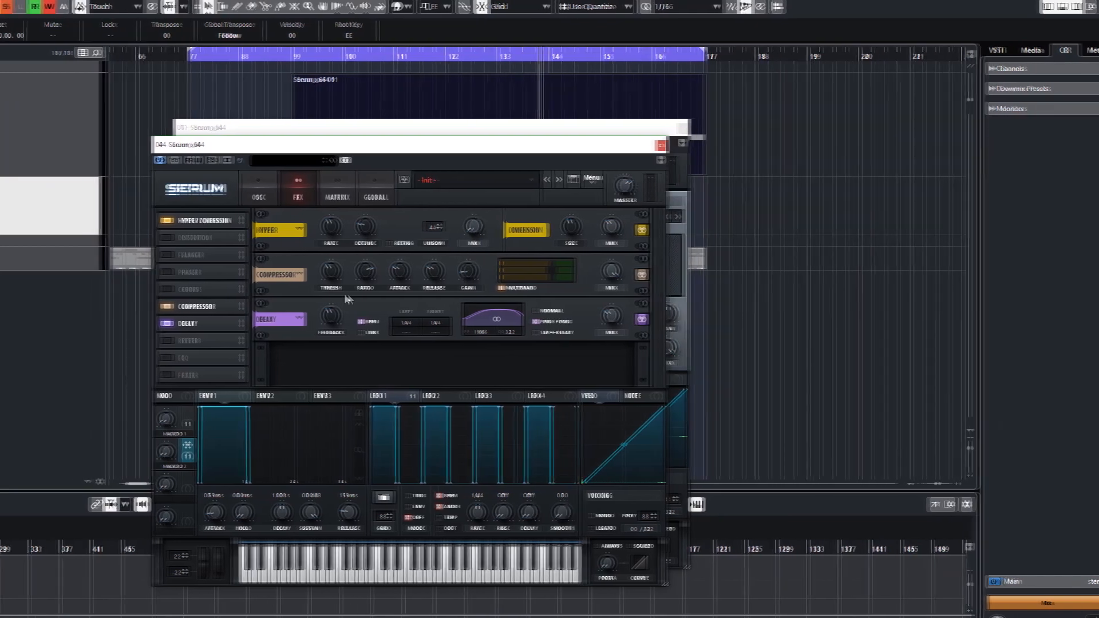
{"action": "left_click_drag", "start_coordinate": [493, 324], "coordinate": [496, 332]}
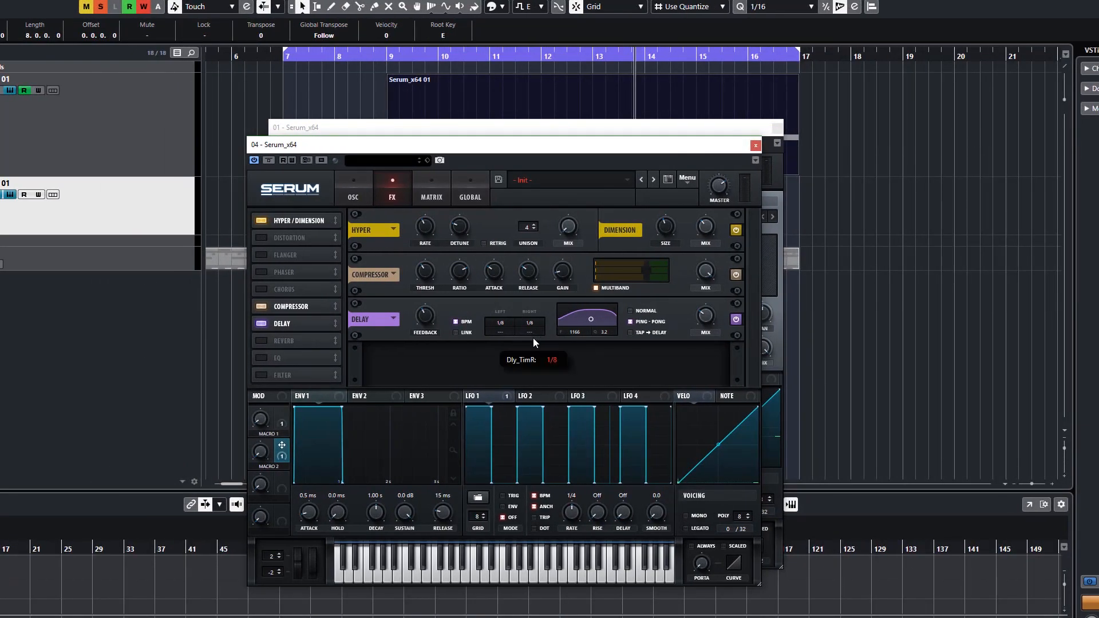
{"action": "left_click_drag", "start_coordinate": [537, 331], "coordinate": [530, 379]}
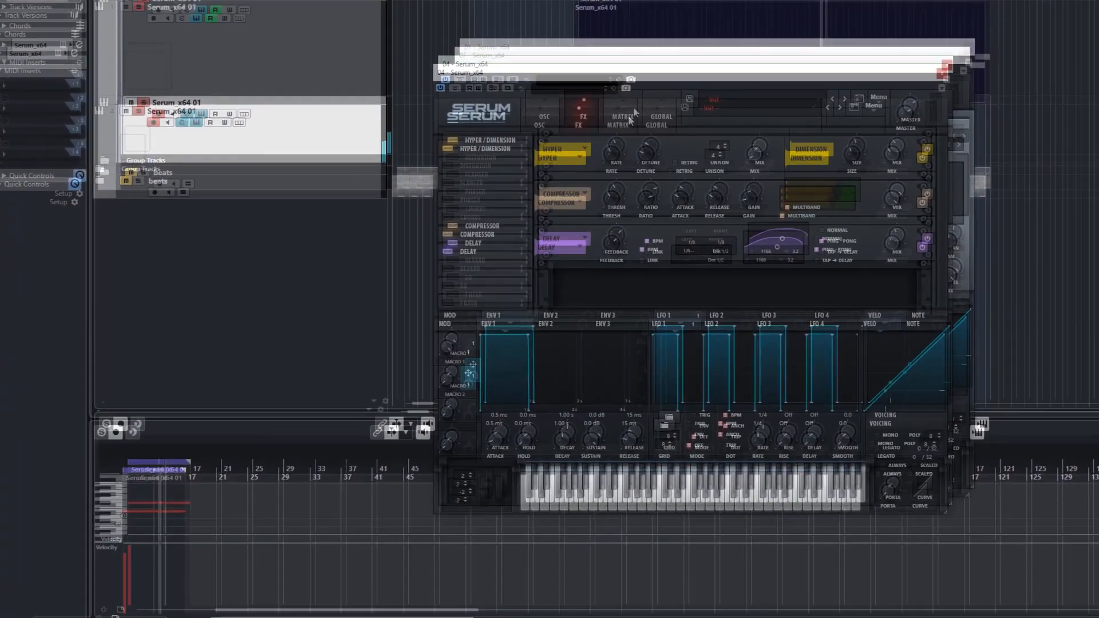
Step: Open the global settings and adjust the rate of Chaos 1
{"action": "left_click", "coordinate": [646, 68]}
{"action": "left_click", "coordinate": [583, 248]}
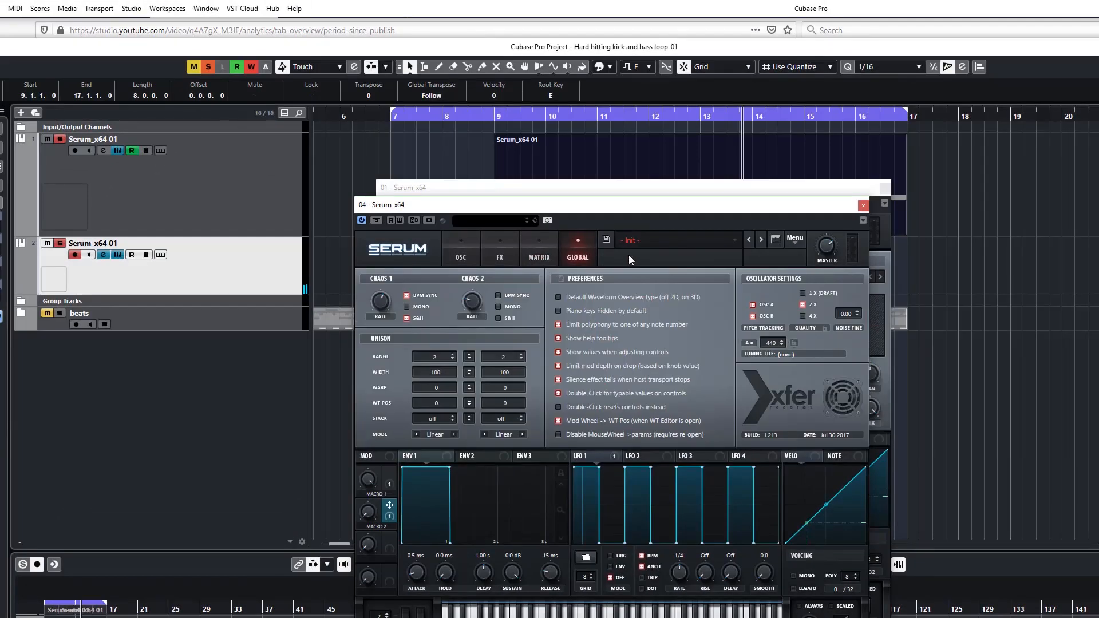
{"action": "left_click_drag", "start_coordinate": [394, 299], "coordinate": [395, 292]}
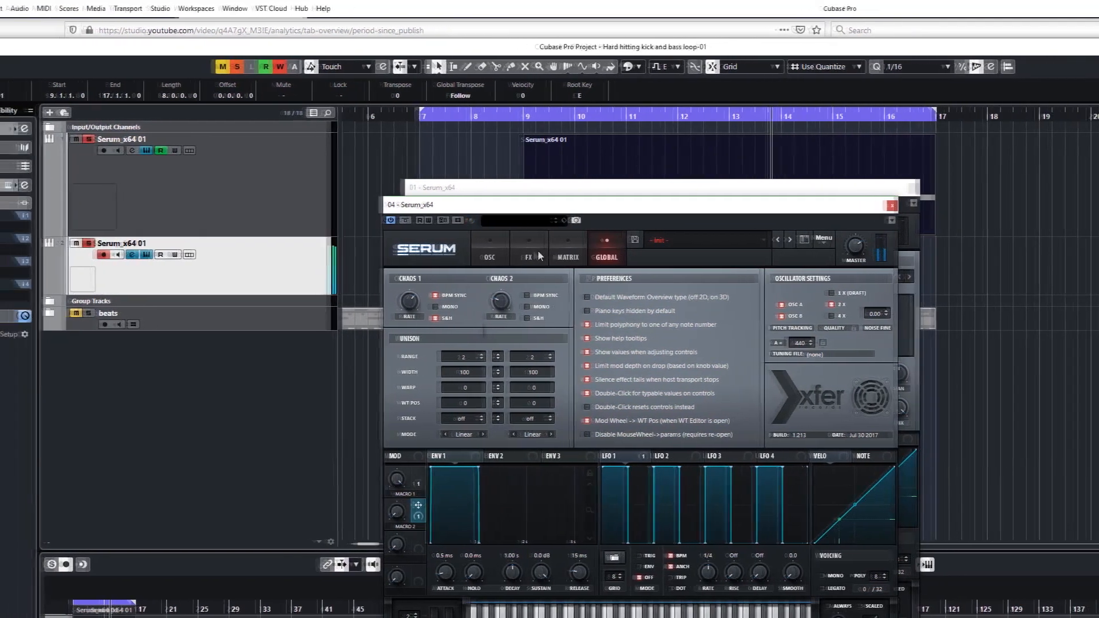
Step: Return to the oscillator view and audition the ranges of Macro 1 and Macro 2
{"action": "left_click", "coordinate": [461, 255]}
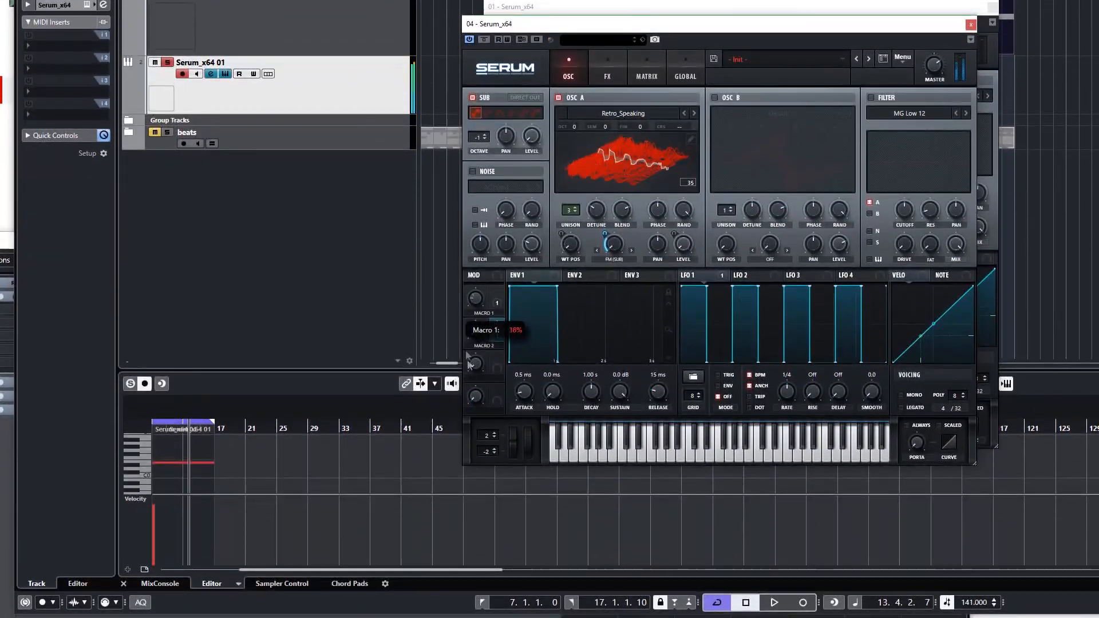
{"action": "mouse_move", "coordinate": [468, 357]}
{"action": "left_mouse_down"}
{"action": "mouse_move", "coordinate": [455, 257]}
{"action": "mouse_move", "coordinate": [459, 372]}
{"action": "left_mouse_up"}
{"action": "left_click_drag", "start_coordinate": [476, 331], "coordinate": [458, 317]}
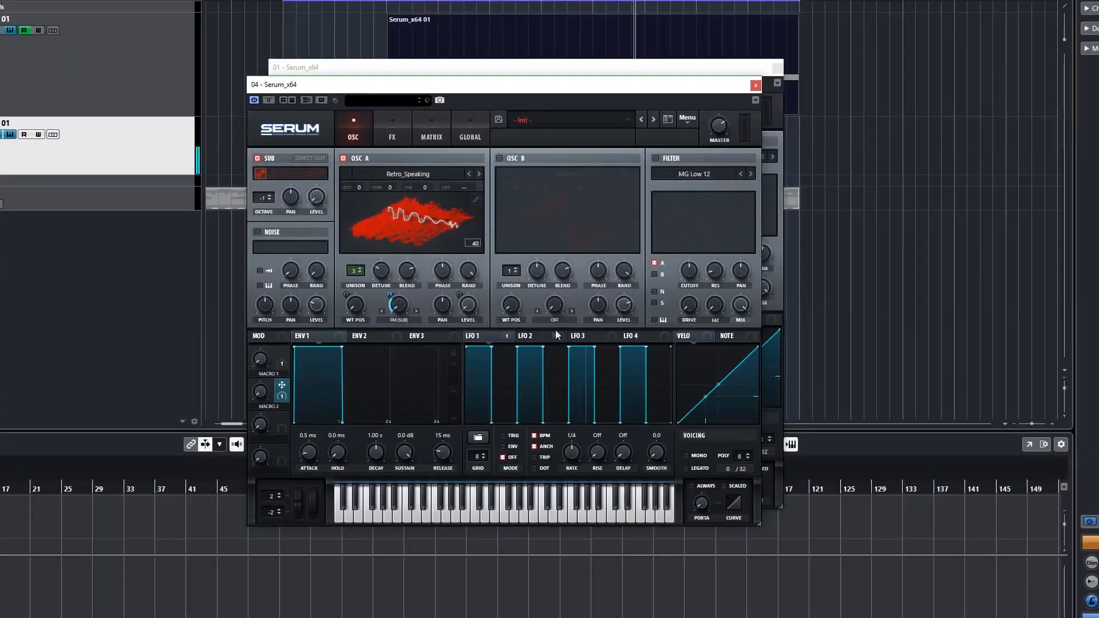
Step: Assign LFO 2 to oscillator A's pan and reduce the modulation depth to about 33
{"action": "left_click", "coordinate": [764, 273]}
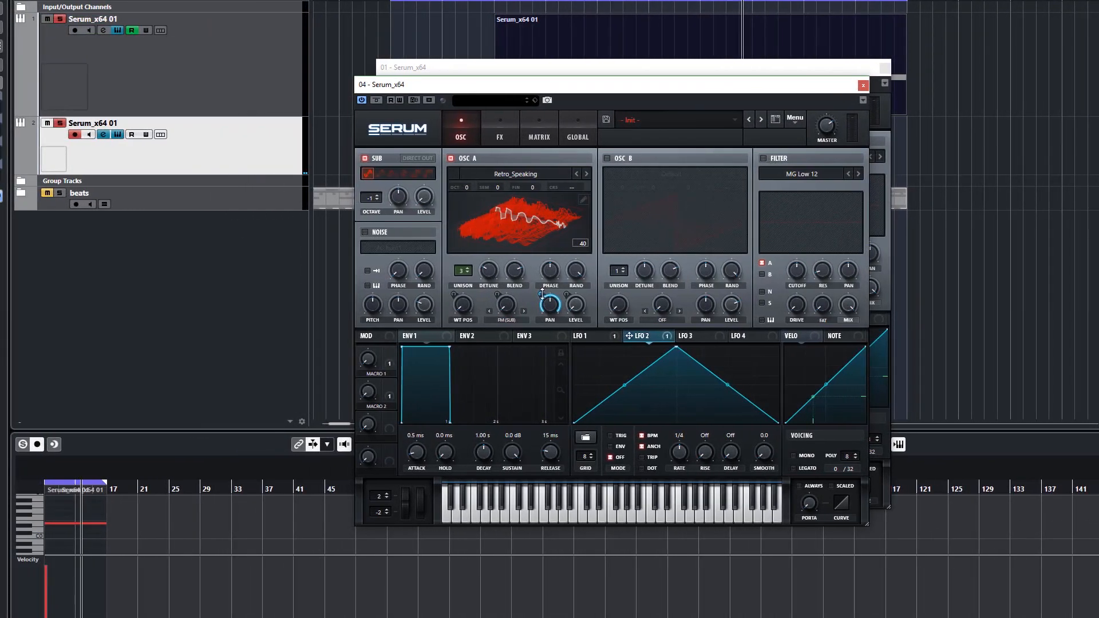
{"action": "left_click_drag", "start_coordinate": [542, 293], "coordinate": [541, 296]}
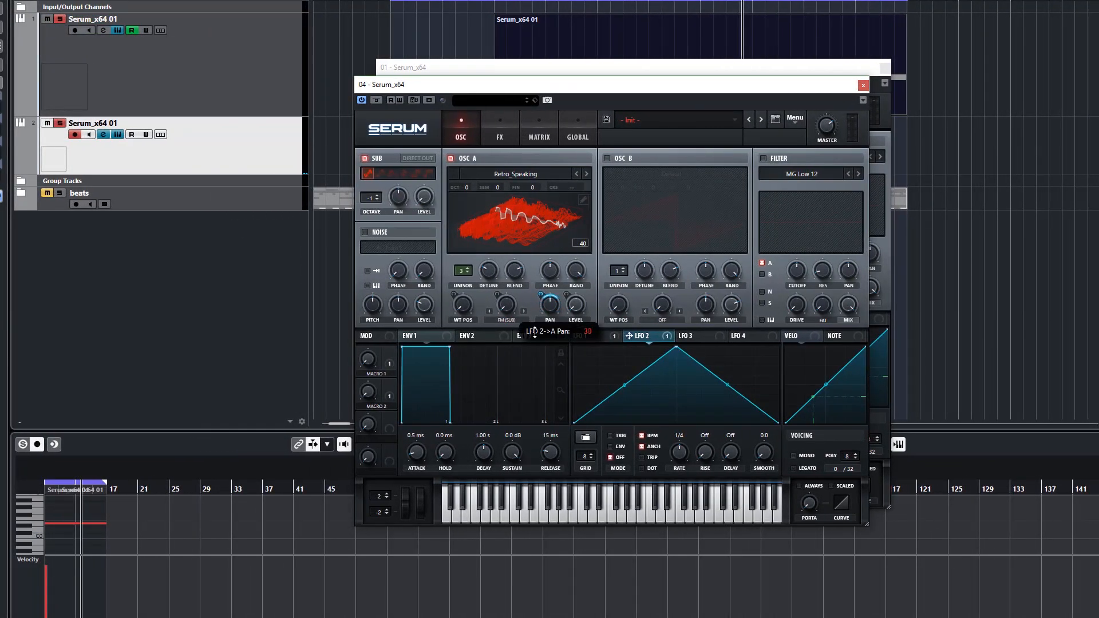
{"action": "left_click_drag", "start_coordinate": [535, 333], "coordinate": [559, 323]}
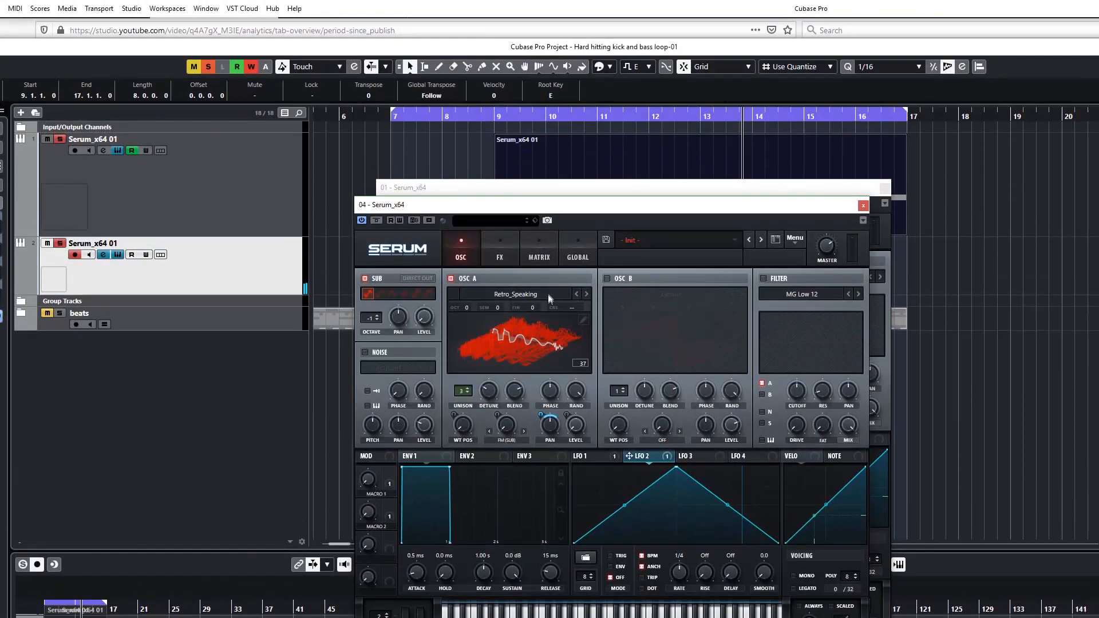
Step: Load the ML Addifunk vowel wavetable in oscillator A and step back through the preceding wavetables to Trilobyte 1 [SL]
{"action": "left_click", "coordinate": [549, 174]}
{"action": "mouse_move", "coordinate": [521, 360]}
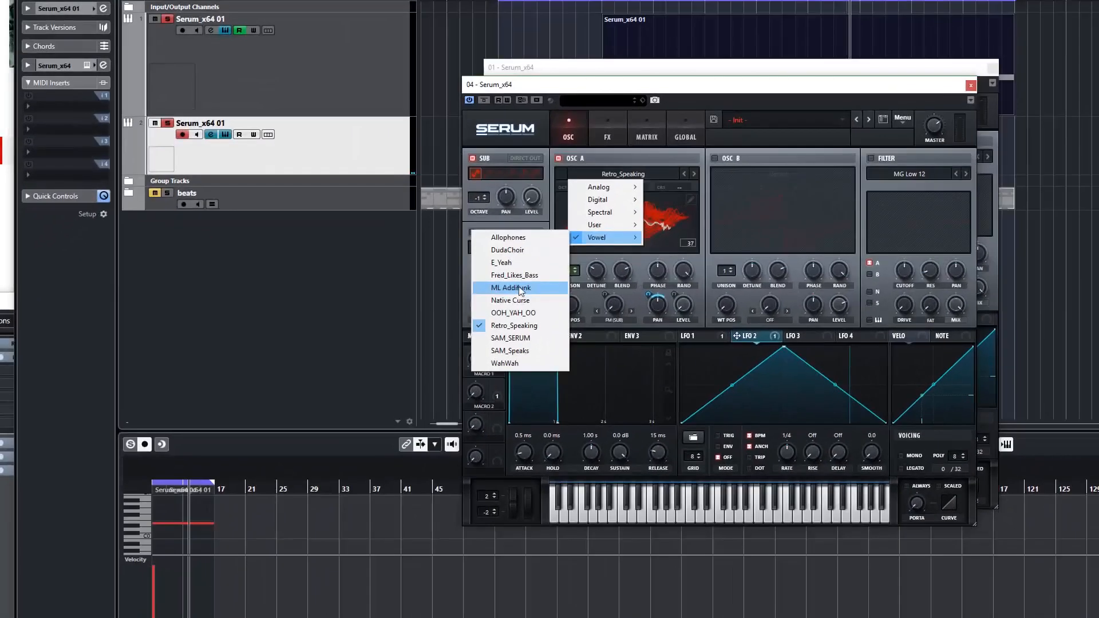
{"action": "left_click", "coordinate": [476, 326]}
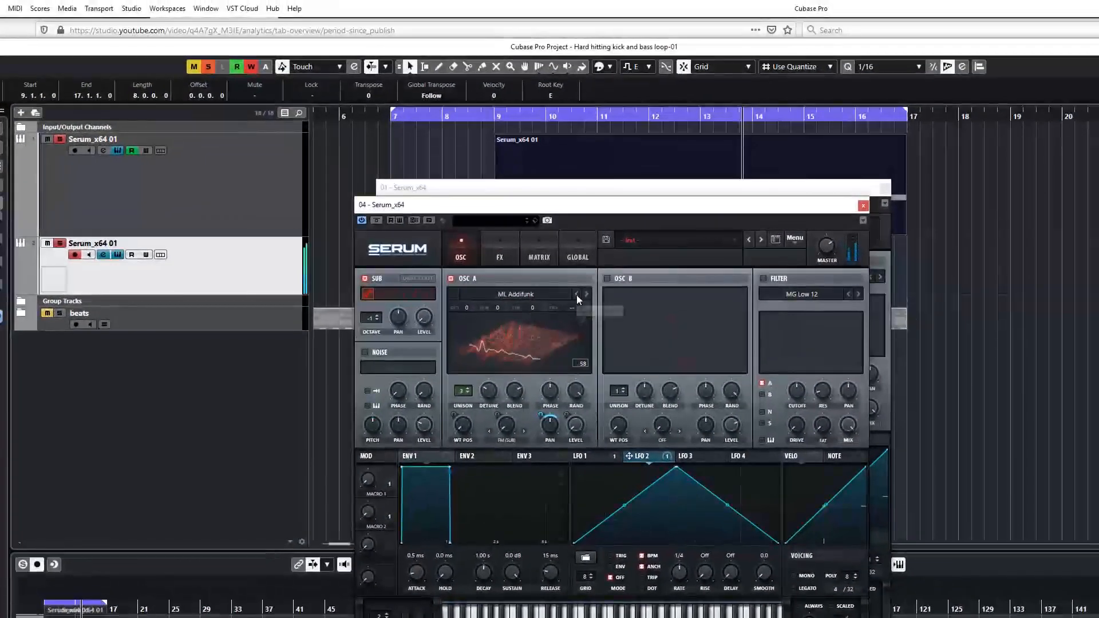
{"action": "left_click", "coordinate": [672, 187]}
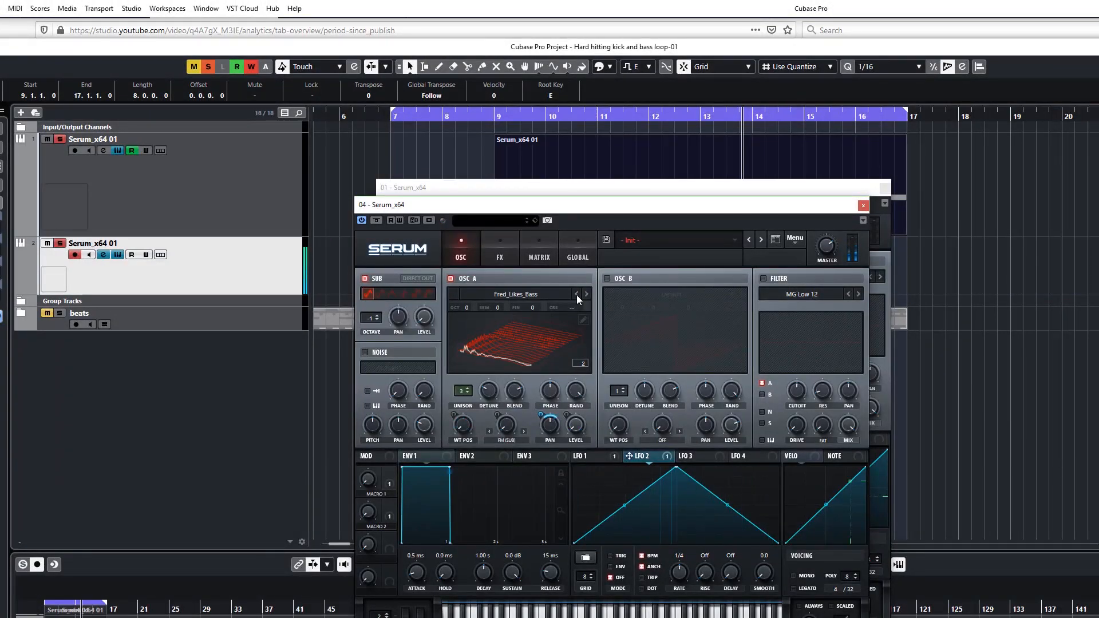
{"action": "left_click", "coordinate": [576, 295]}
{"action": "left_click", "coordinate": [579, 294]}
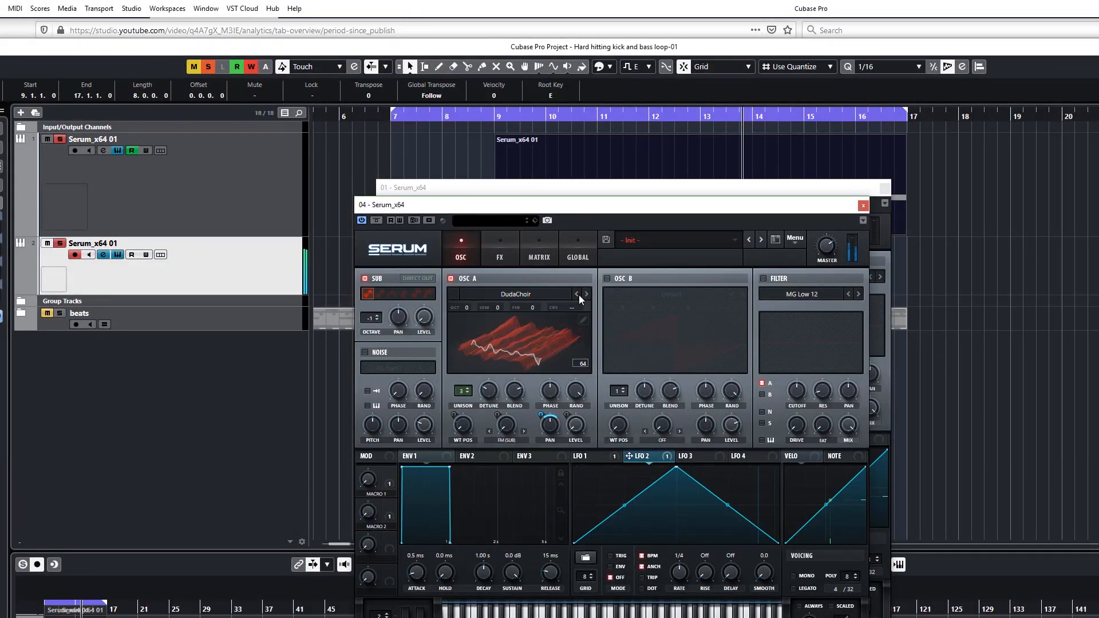
{"action": "left_click", "coordinate": [579, 294]}
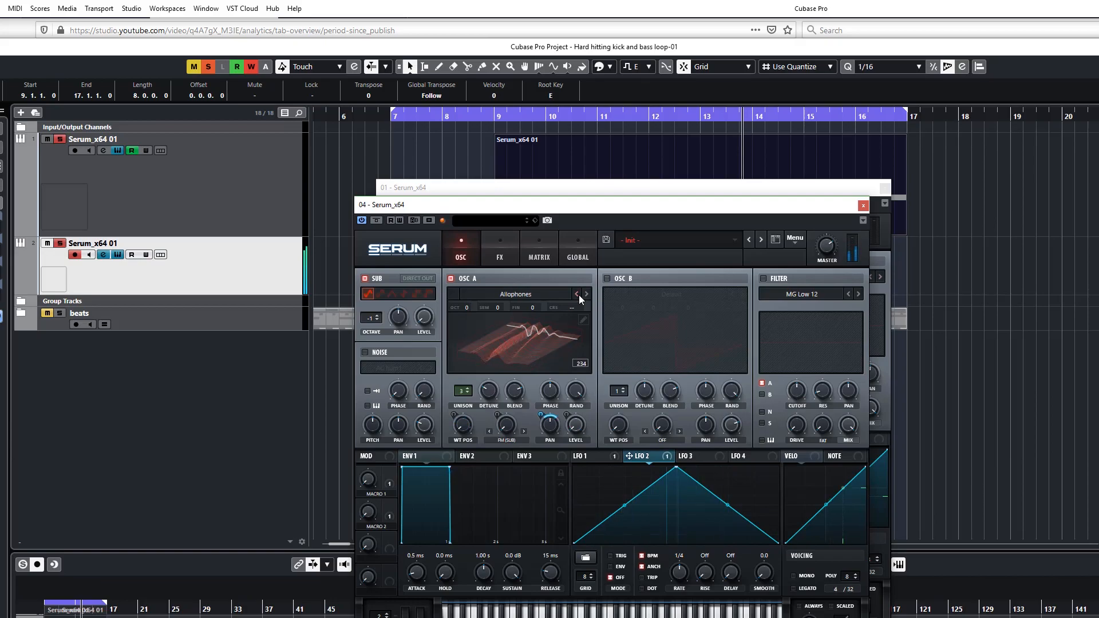
{"action": "left_click", "coordinate": [578, 294]}
{"action": "left_click", "coordinate": [579, 294]}
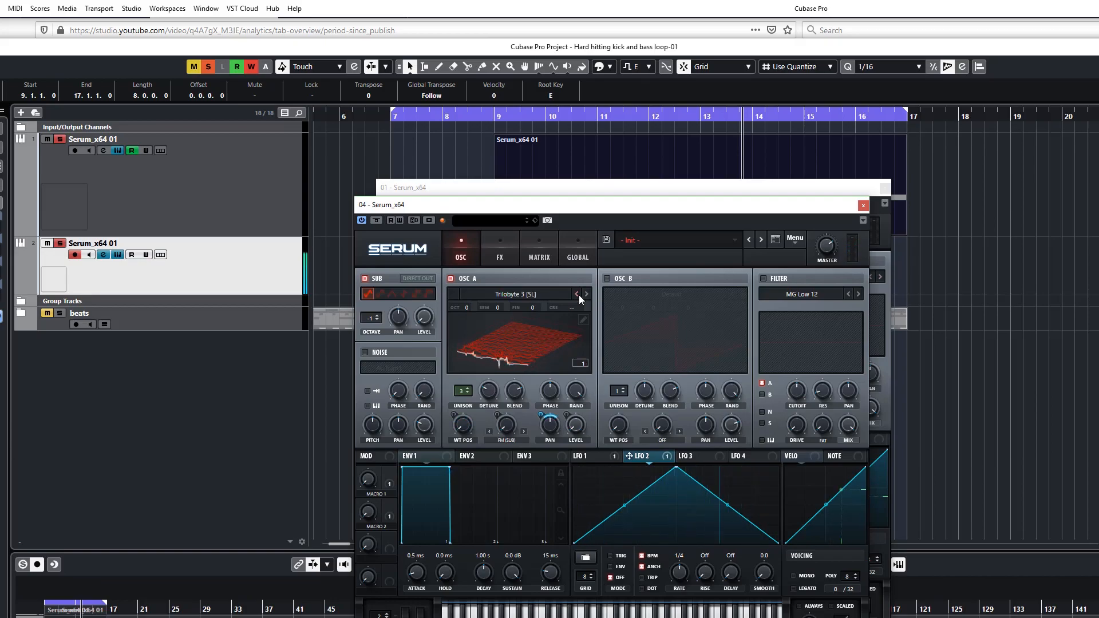
{"action": "left_click", "coordinate": [579, 294]}
{"action": "left_click", "coordinate": [579, 294]}
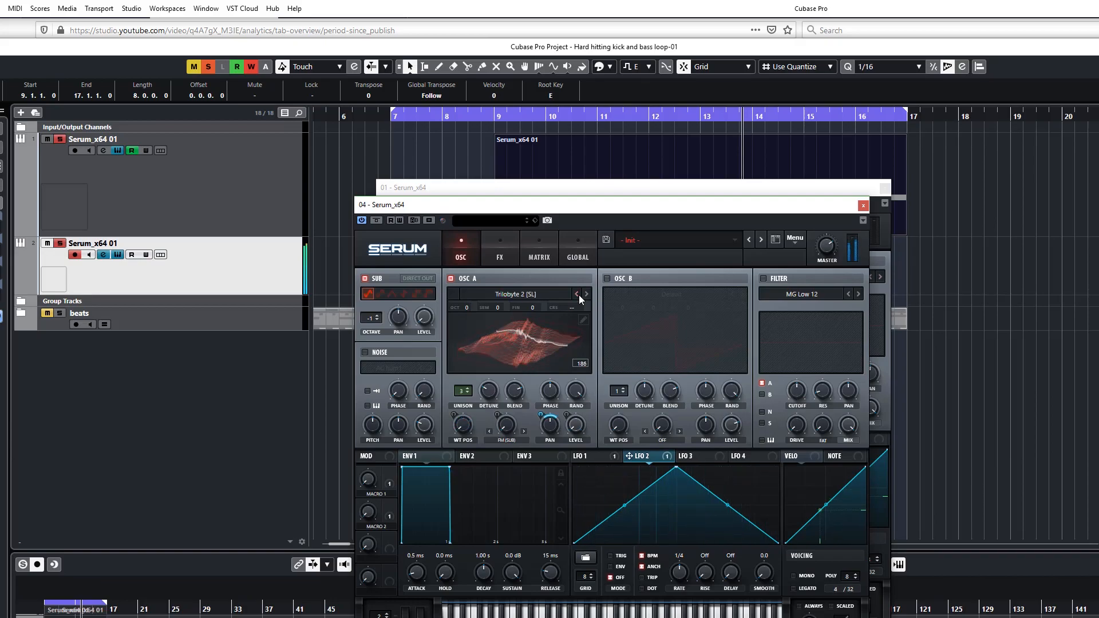
Step: Look through the Digital wavetable category for oscillator A and close the list without choosing one
{"action": "left_click", "coordinate": [548, 293]}
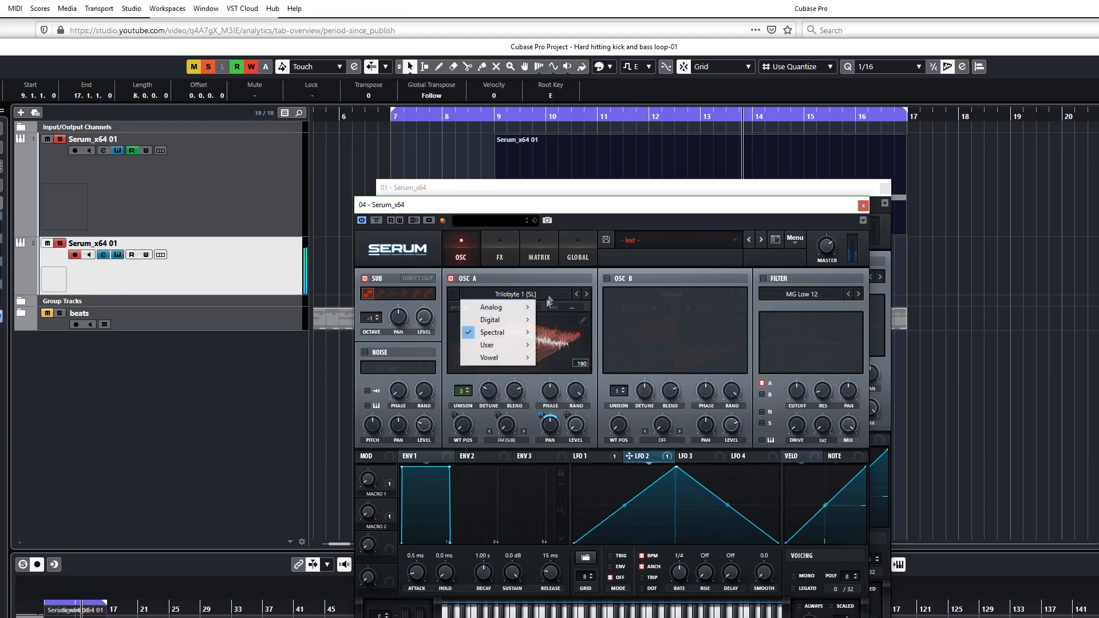
{"action": "mouse_move", "coordinate": [509, 323]}
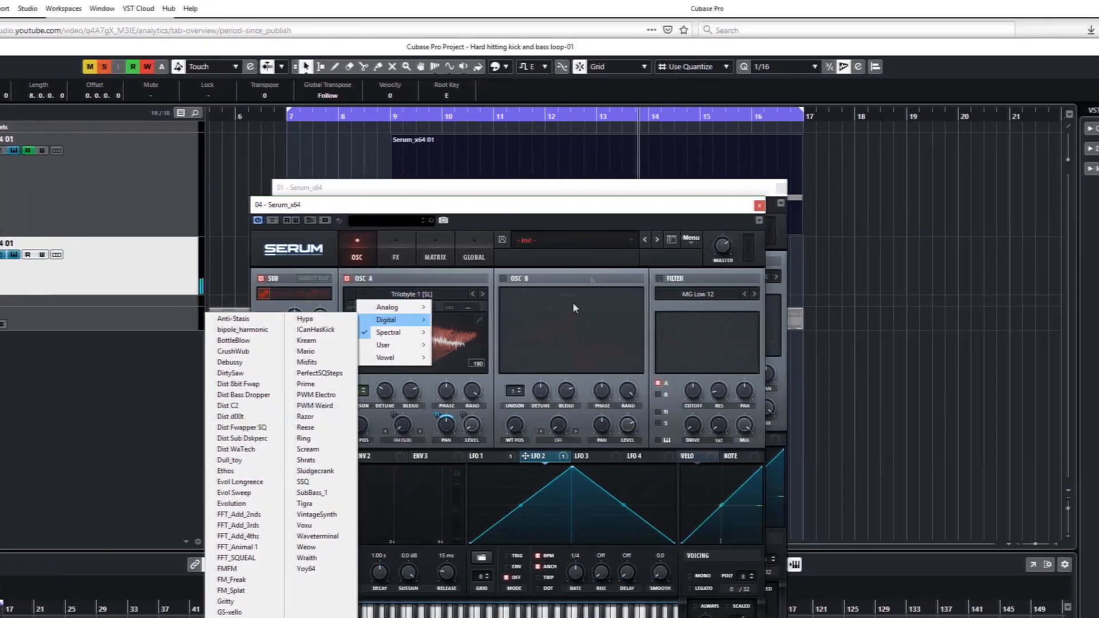
{"action": "left_click", "coordinate": [502, 218]}
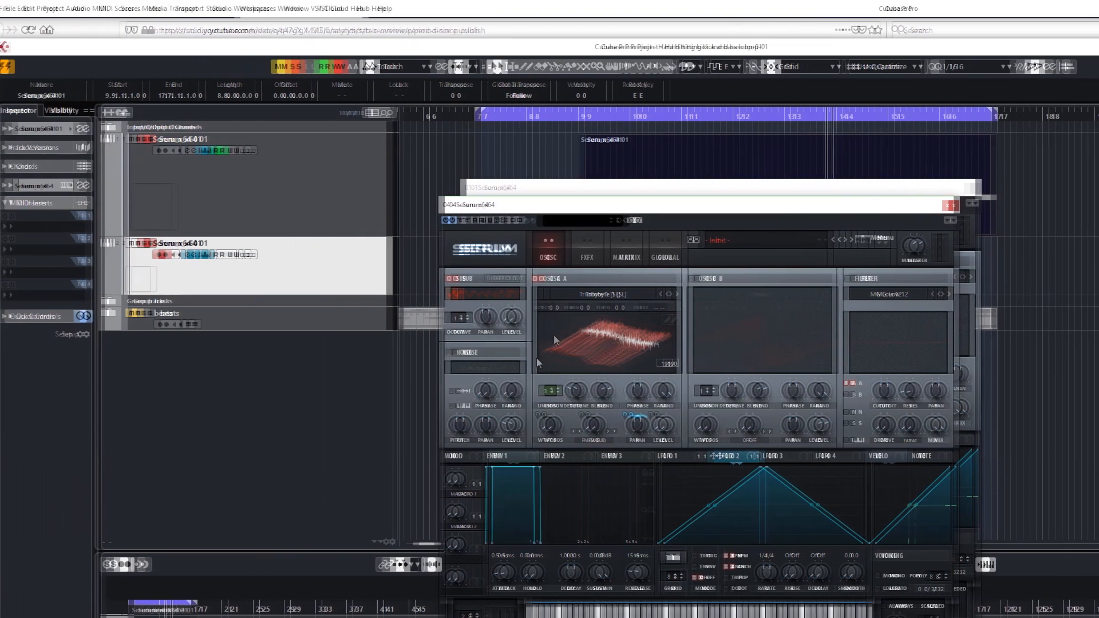
Step: Turn on the hall reverb in the effects rack and assign Macro 3 to its mix
{"action": "left_click", "coordinate": [392, 257]}
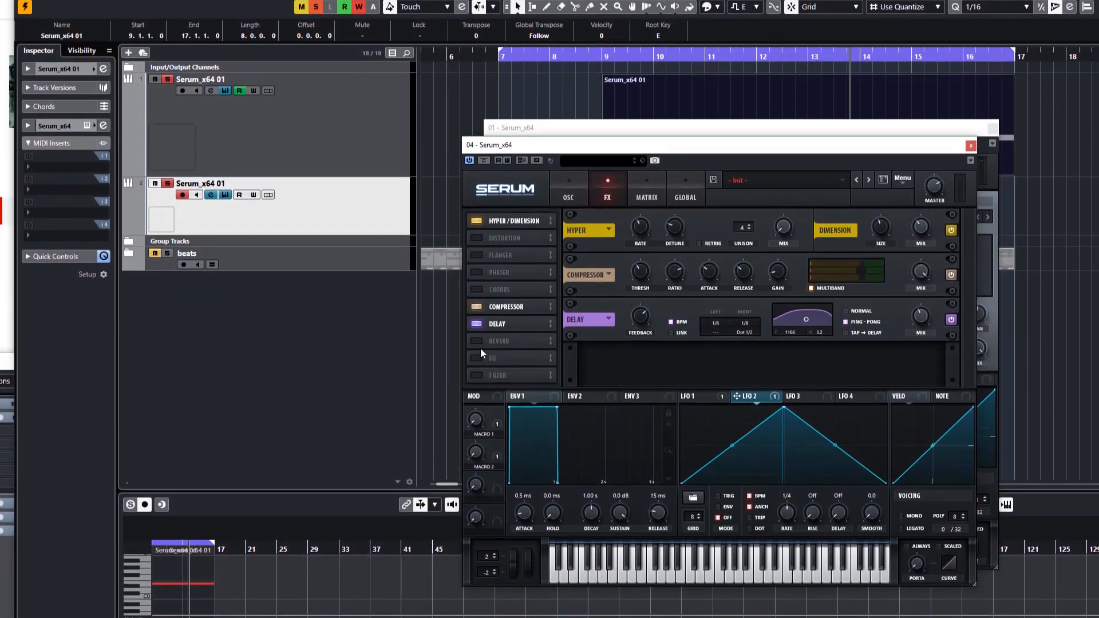
{"action": "left_click", "coordinate": [477, 342]}
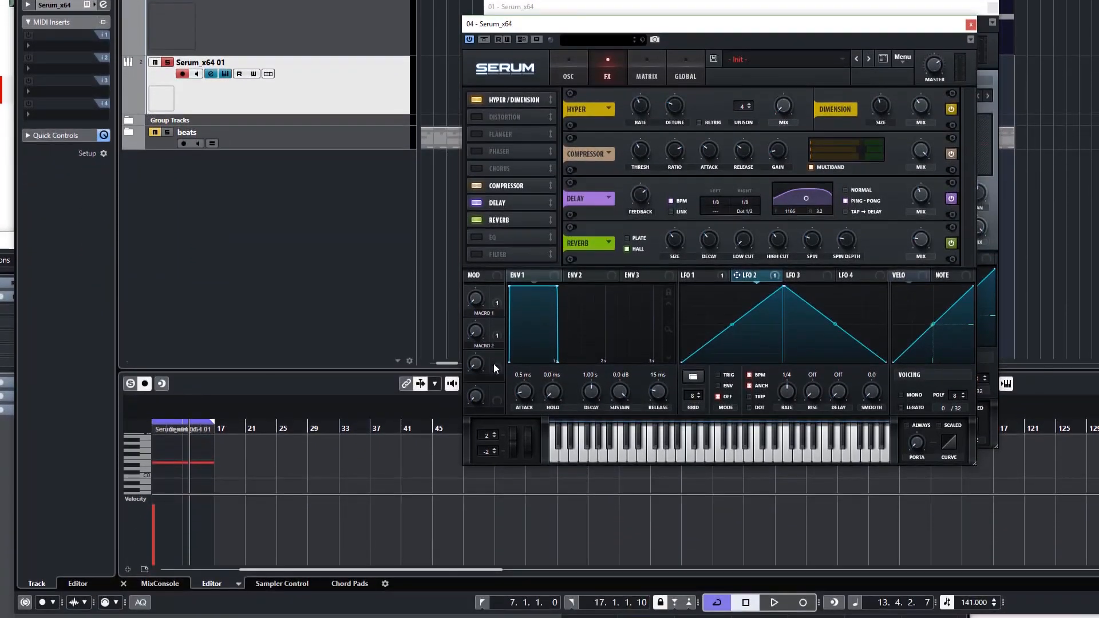
{"action": "left_click_drag", "start_coordinate": [493, 367], "coordinate": [914, 269]}
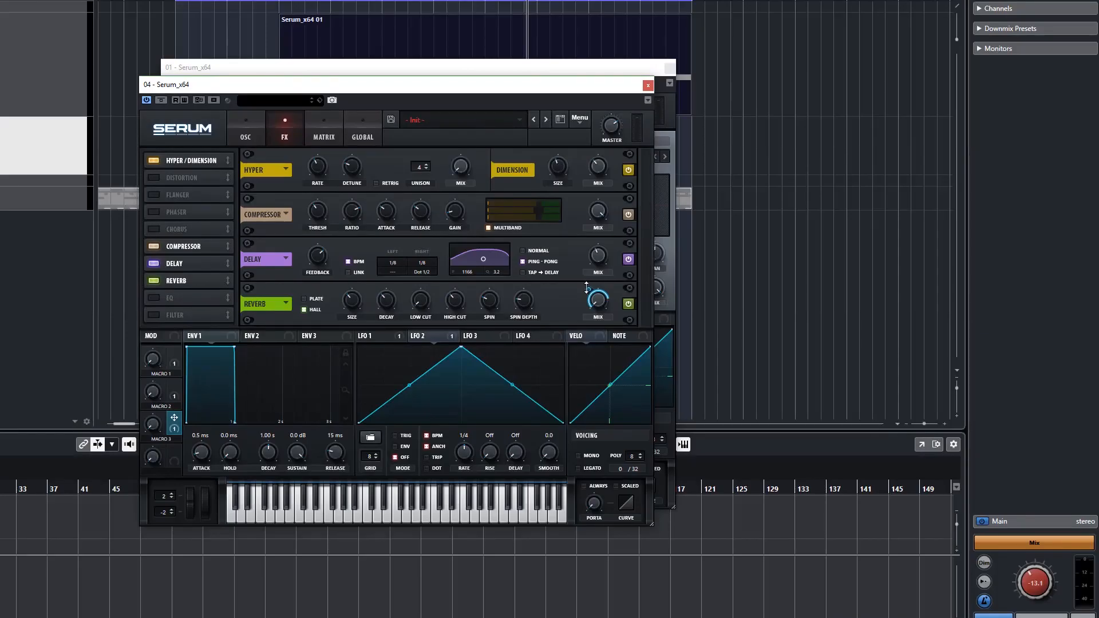
{"action": "mouse_move", "coordinate": [587, 290]}
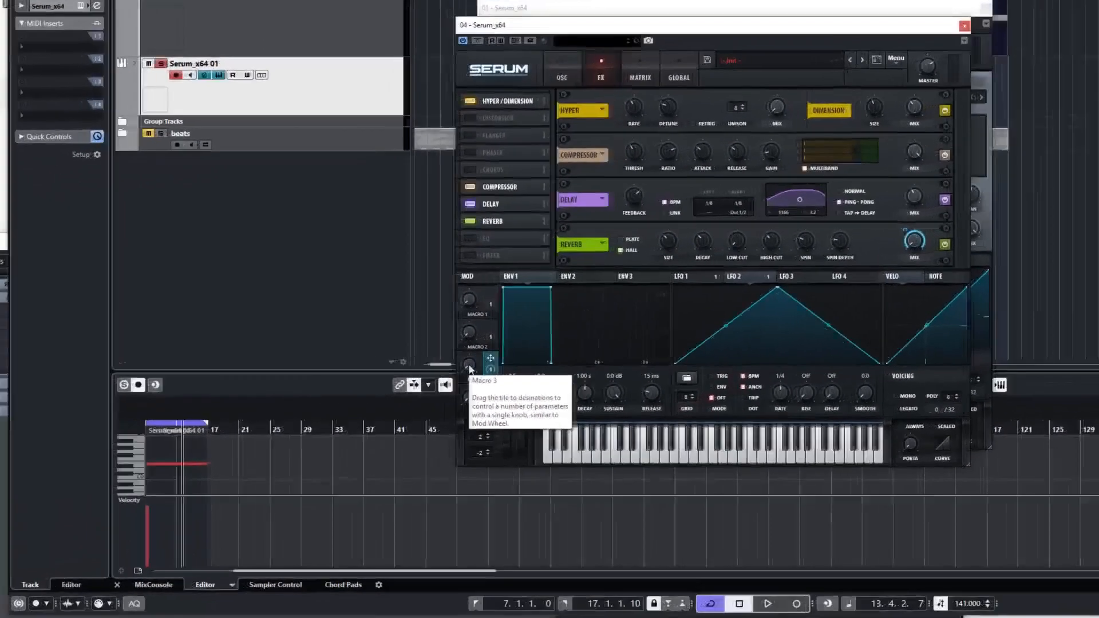
Step: Audition Macro 3's control of the reverb mix together with the other macros, and close this Serum instance's window
{"action": "left_click", "coordinate": [468, 366]}
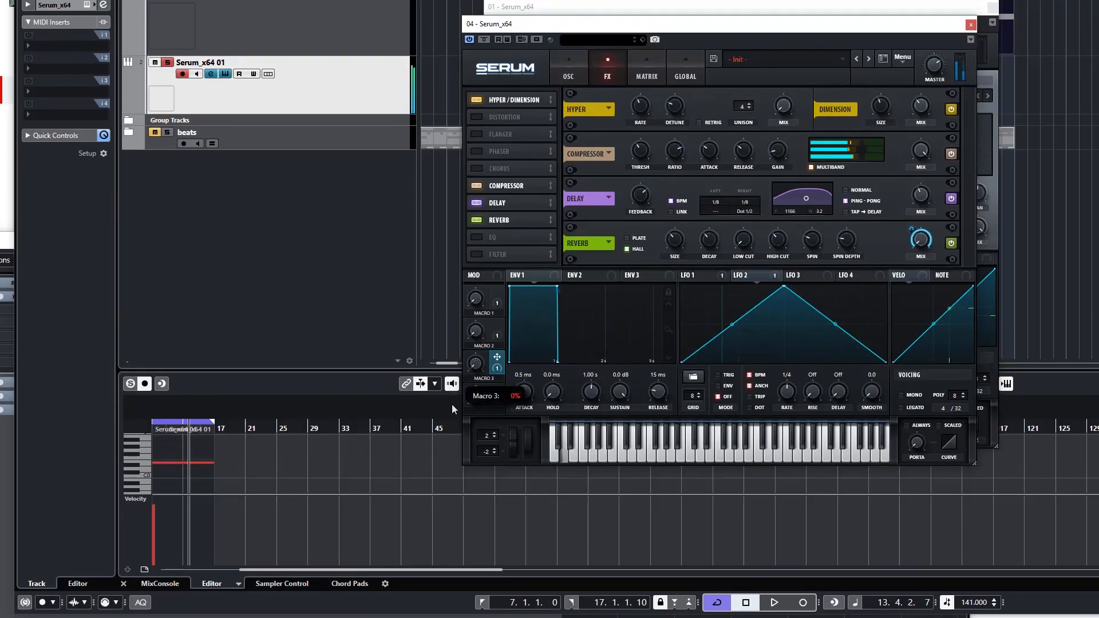
{"action": "left_click_drag", "start_coordinate": [453, 409], "coordinate": [399, 211]}
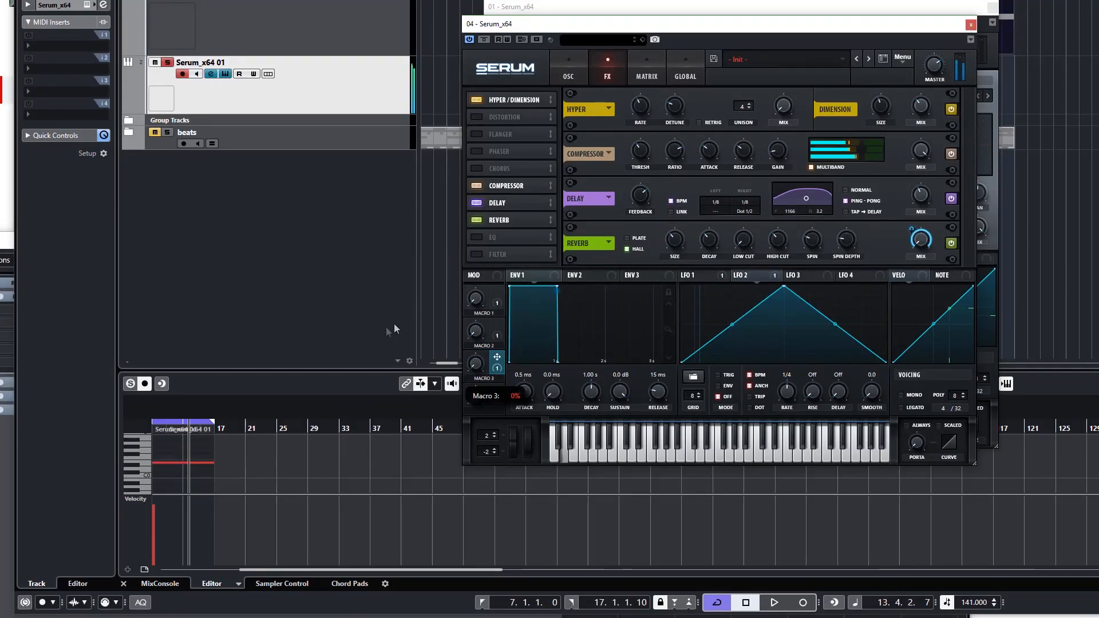
{"action": "left_click_drag", "start_coordinate": [476, 331], "coordinate": [480, 154]}
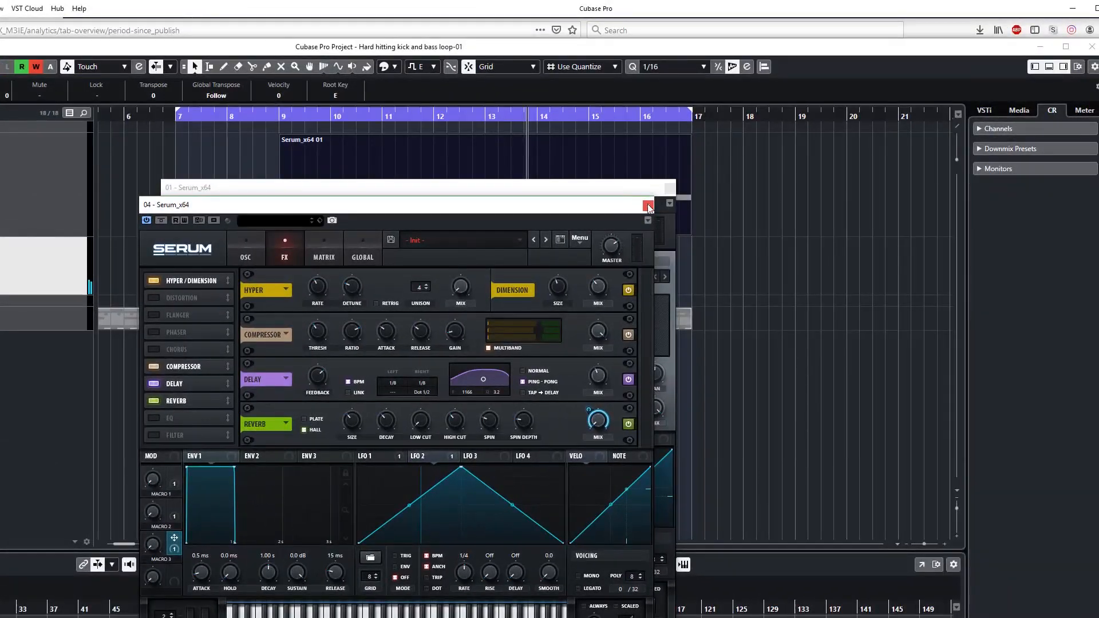
{"action": "left_click", "coordinate": [647, 205]}
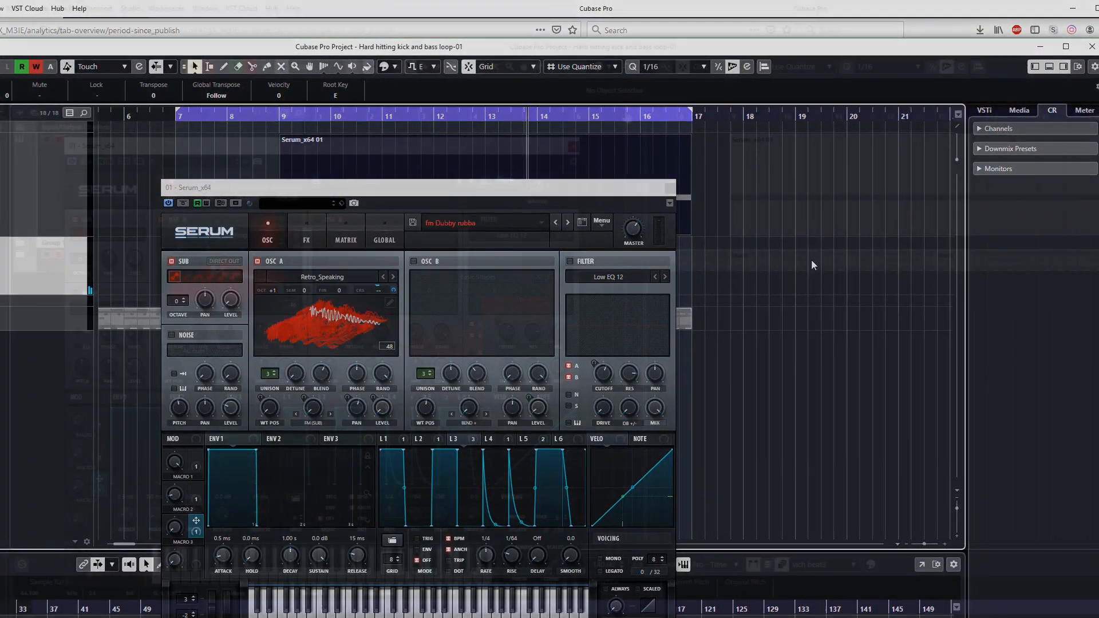